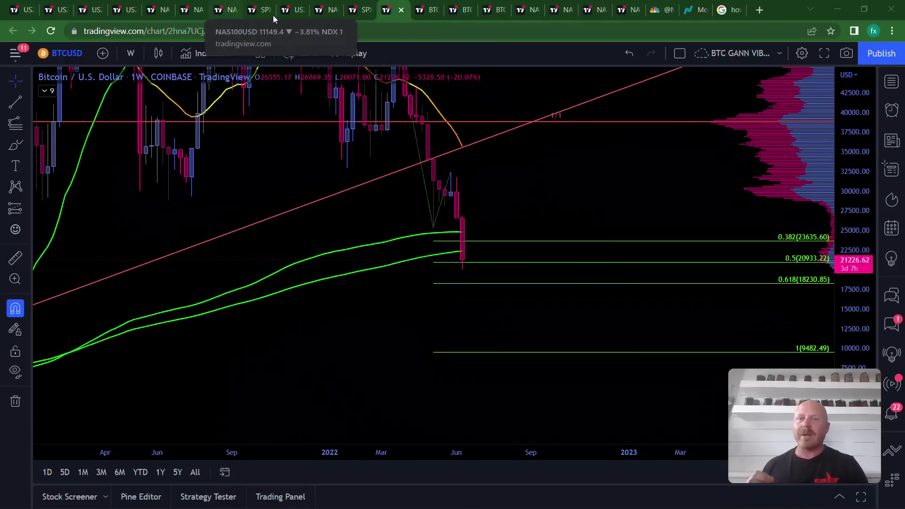
Remove the old cyan scenario paths from the Russell 2000 chart
left_click(285, 14)
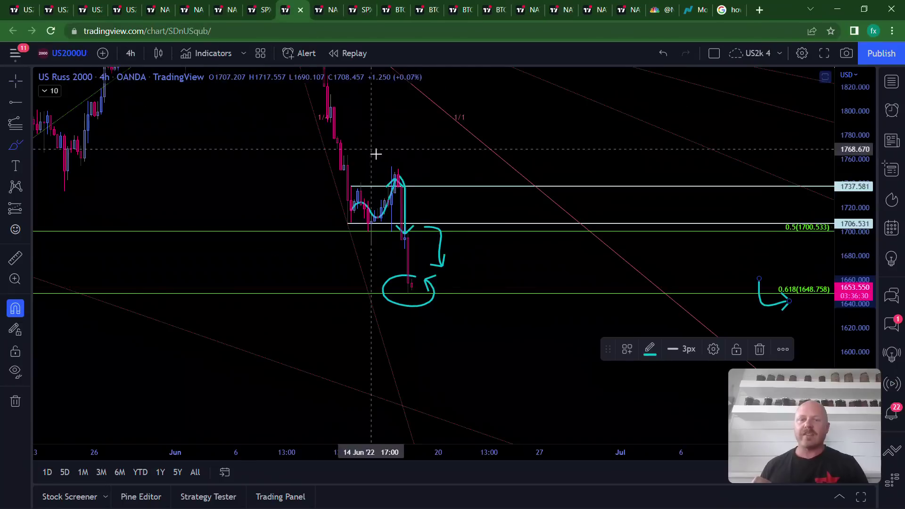
left_click(670, 50)
left_click(670, 50)
left_click(670, 50)
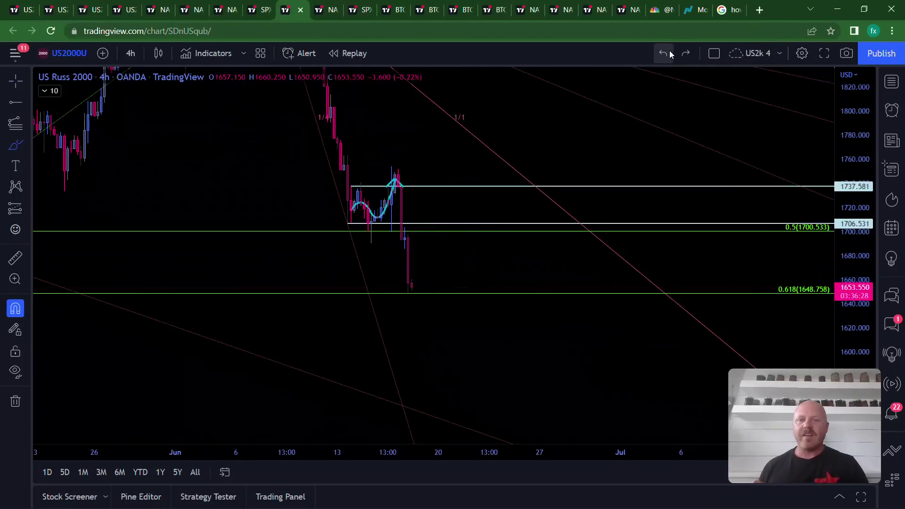
left_click(670, 50)
left_click(669, 50)
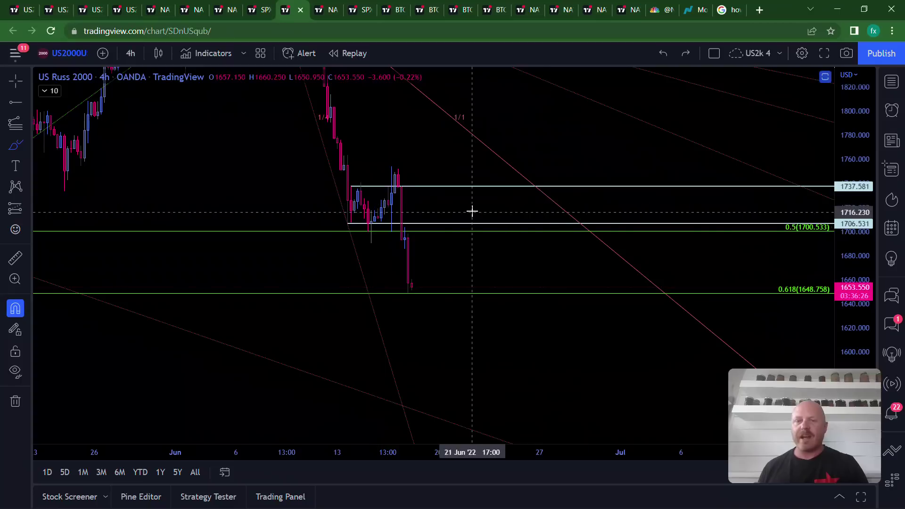
Brush a rally-then-drop arrow path near 1707–1760, then bring up the Nasdaq 100 daily chart
left_click(368, 227)
mouse_move(369, 226)
left_mouse_down()
mouse_move(392, 170)
mouse_move(385, 175)
mouse_move(405, 189)
mouse_move(391, 170)
mouse_move(408, 177)
mouse_move(400, 268)
left_mouse_up()
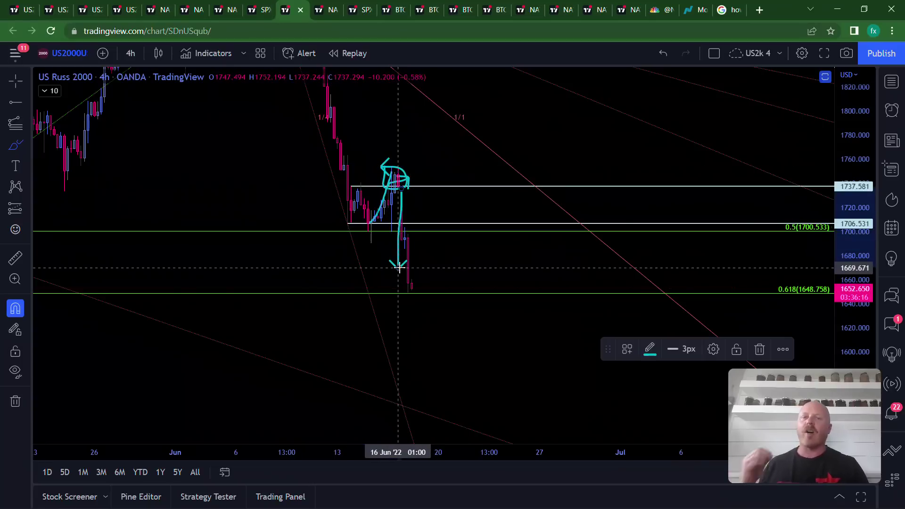
left_click(331, 10)
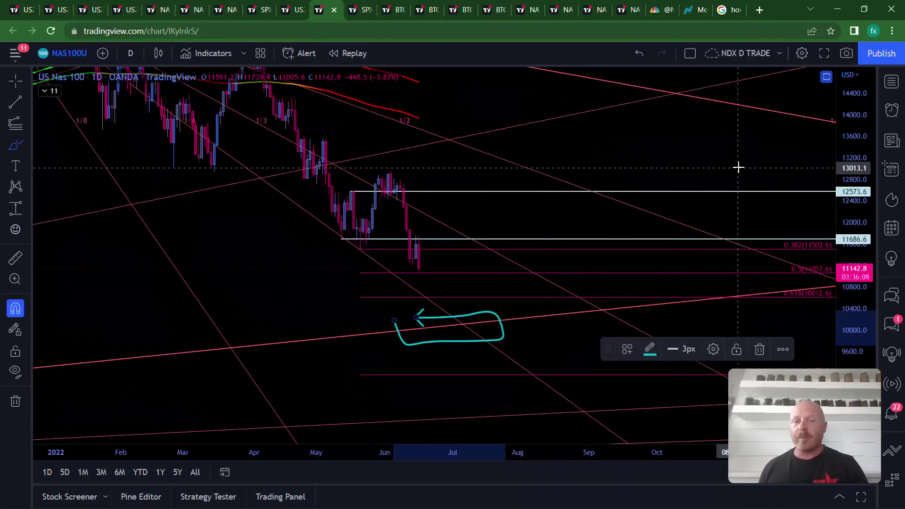
Replace the boxed drawing with a far-right arrow, a rebound arrow from the latest low, and a U-shaped dip
left_click(639, 53)
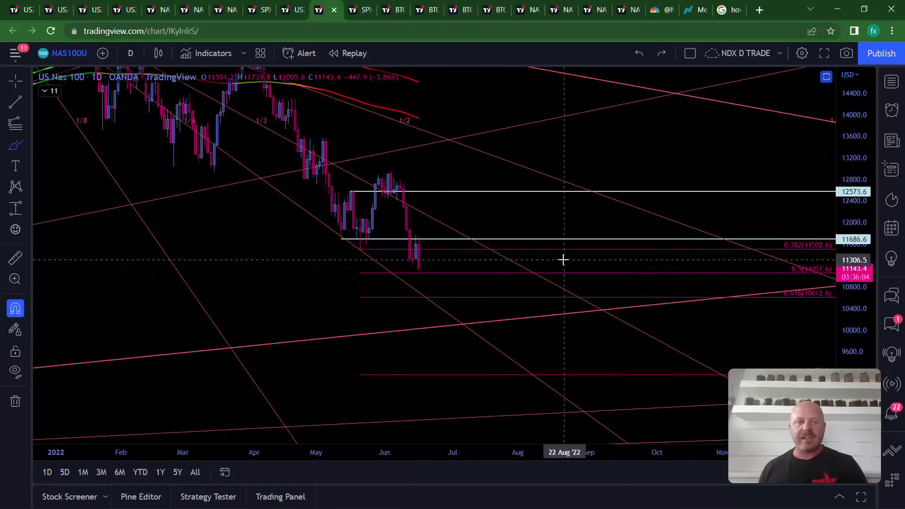
mouse_move(774, 268)
left_mouse_down()
mouse_move(791, 282)
mouse_move(786, 289)
left_mouse_up()
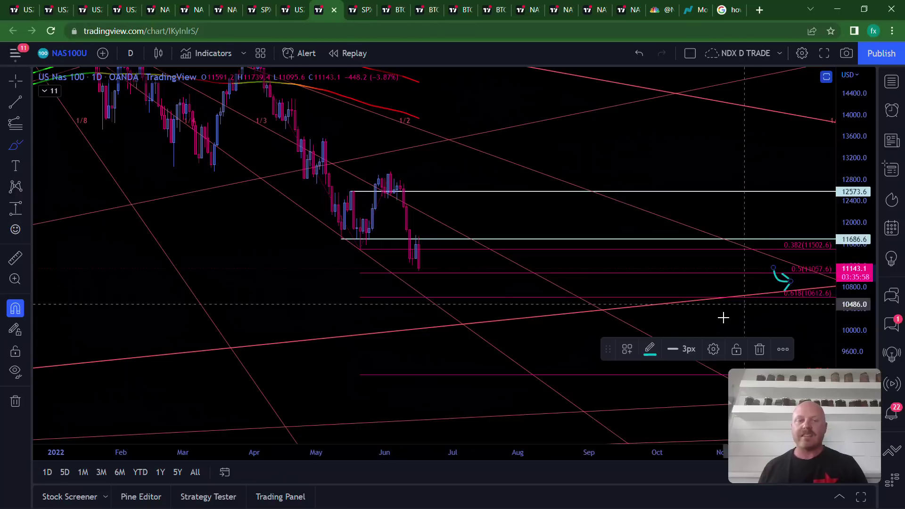
mouse_move(392, 312)
left_mouse_down()
mouse_move(400, 337)
mouse_move(525, 330)
mouse_move(503, 313)
mouse_move(410, 313)
left_mouse_up()
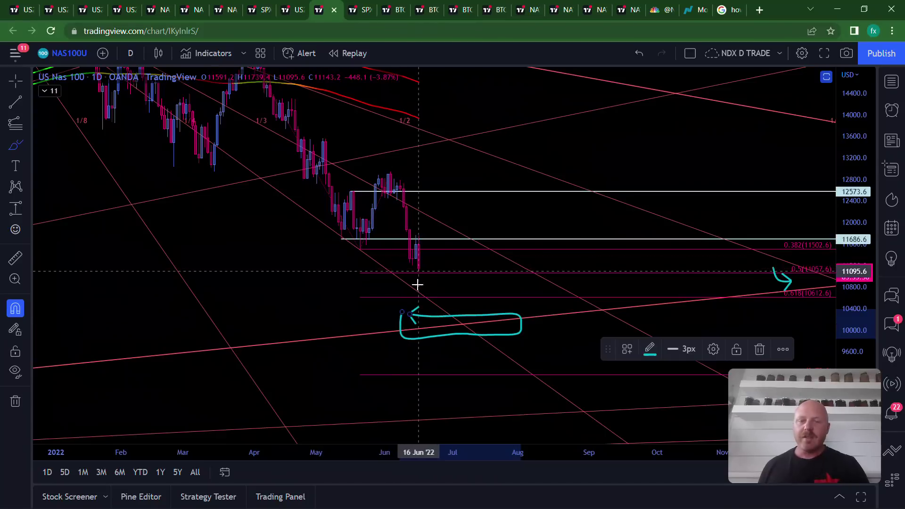
mouse_move(413, 271)
left_mouse_down()
mouse_move(419, 278)
mouse_move(453, 245)
left_mouse_up()
left_click_drag(430, 292, 473, 265)
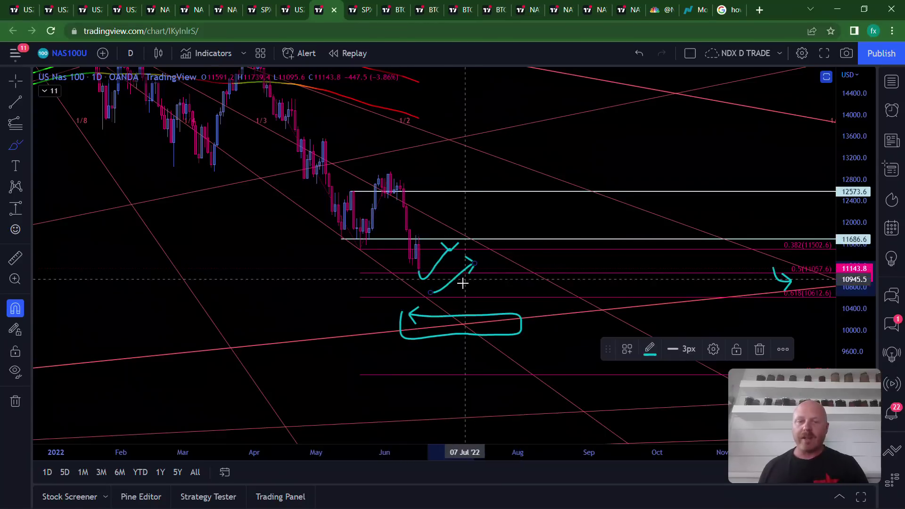
mouse_move(434, 311)
left_mouse_down()
mouse_move(448, 326)
mouse_move(469, 304)
left_mouse_up()
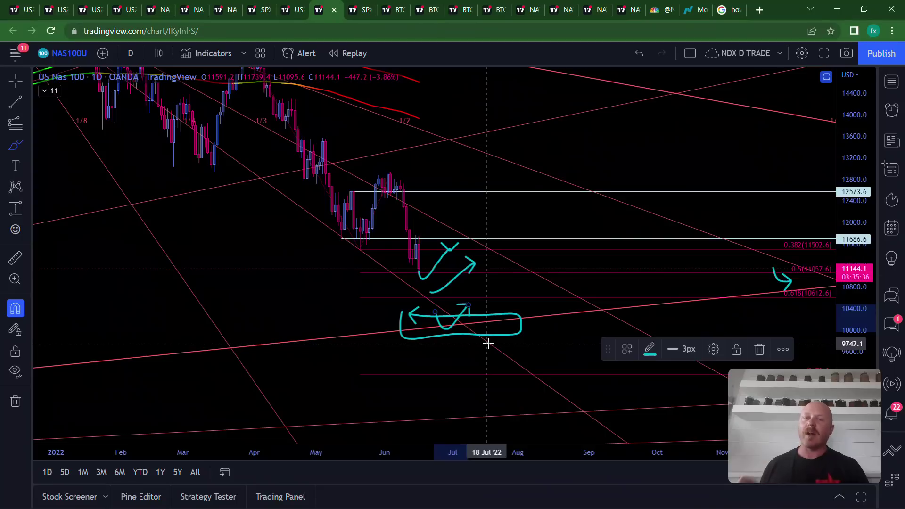
Bring up the S&P 500 daily chart and undo its earlier cyan drawings
left_click(361, 10)
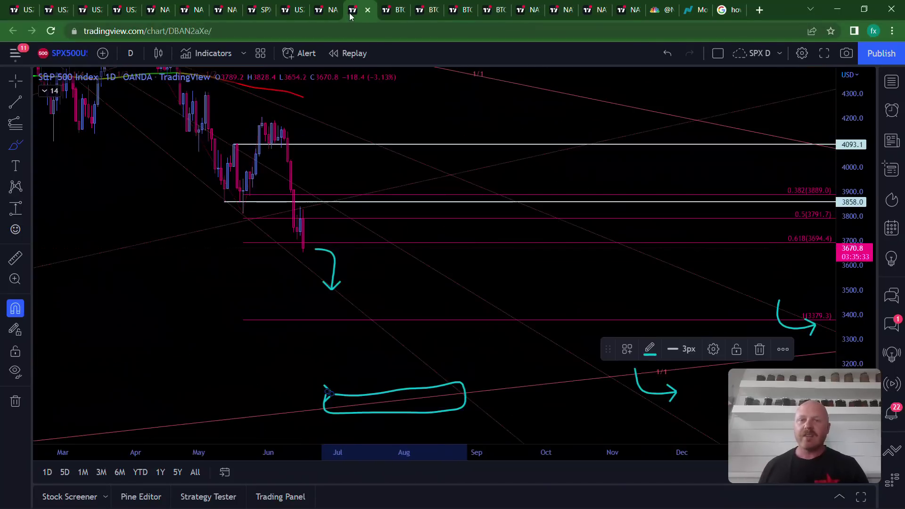
left_click(666, 58)
left_click(666, 59)
left_click(666, 58)
left_click(666, 58)
left_click(666, 58)
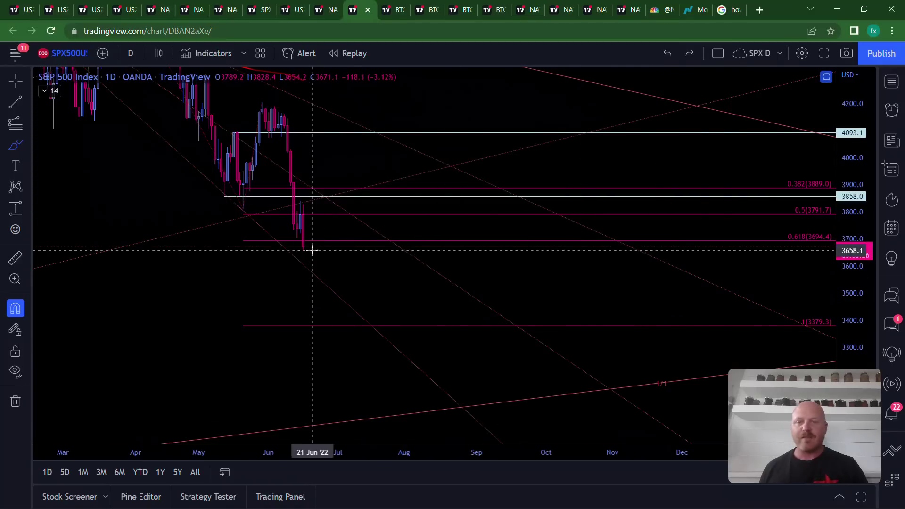
Brush a bounce arrow from the June low and a hook arrow near 3379
mouse_move(312, 246)
left_mouse_down()
mouse_move(333, 229)
mouse_move(305, 261)
mouse_move(310, 279)
left_mouse_up()
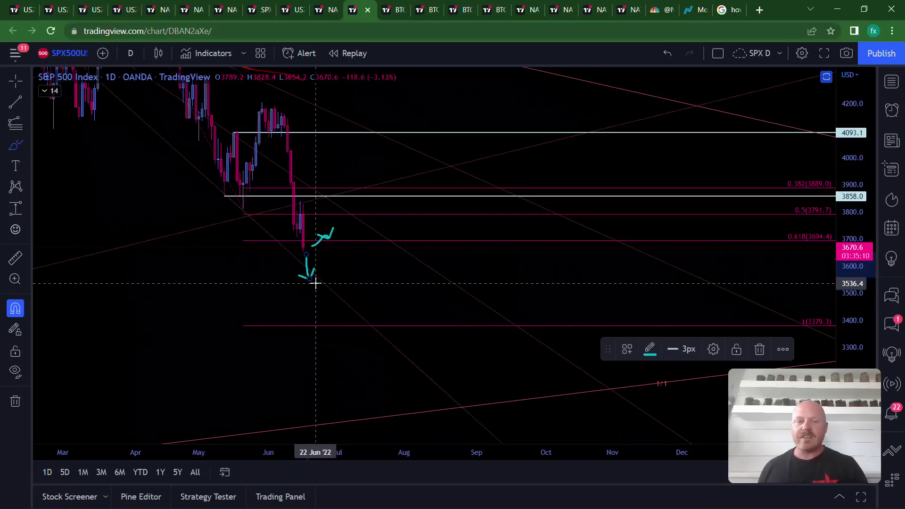
left_click_drag(790, 311, 808, 335)
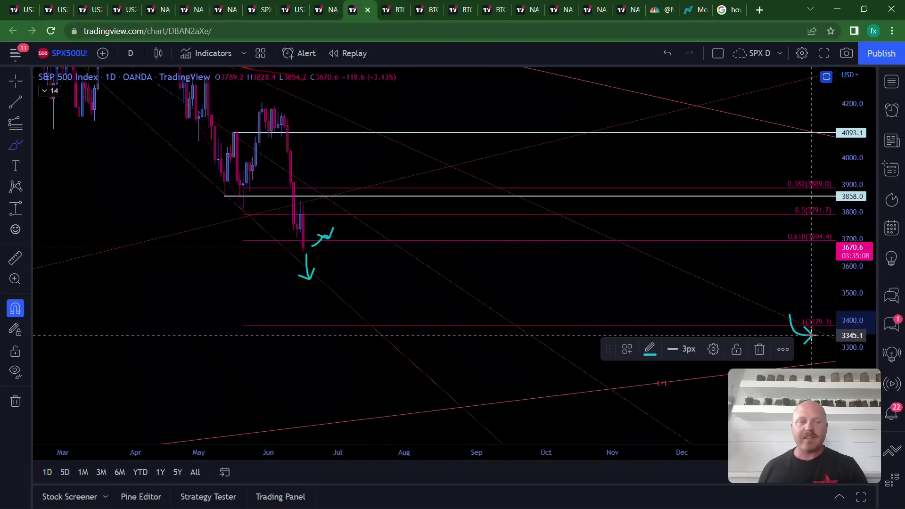
mouse_move(856, 315)
left_mouse_down()
mouse_move(856, 325)
mouse_move(853, 317)
left_mouse_up()
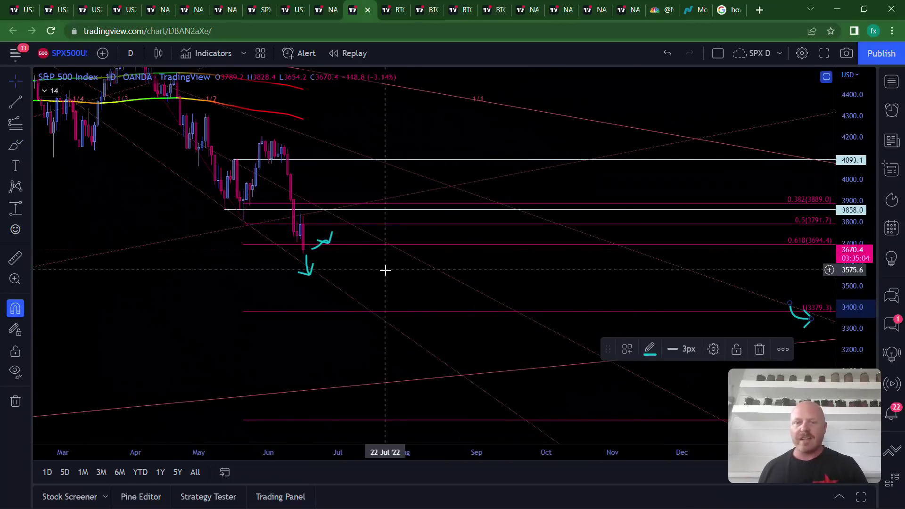
Measure the S&P 500 drop from the 16 Jun low near 3654 down to about 3379
left_click_drag(384, 269, 354, 180)
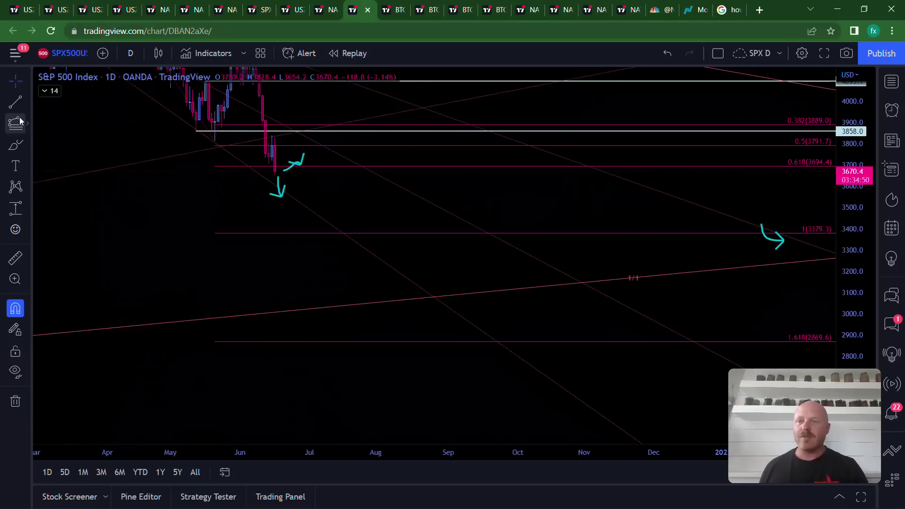
left_click(14, 208)
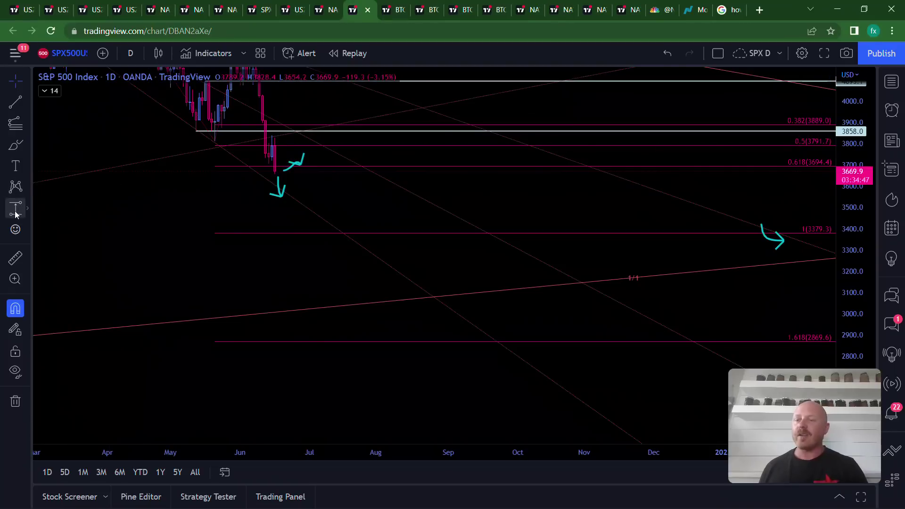
left_click(275, 175)
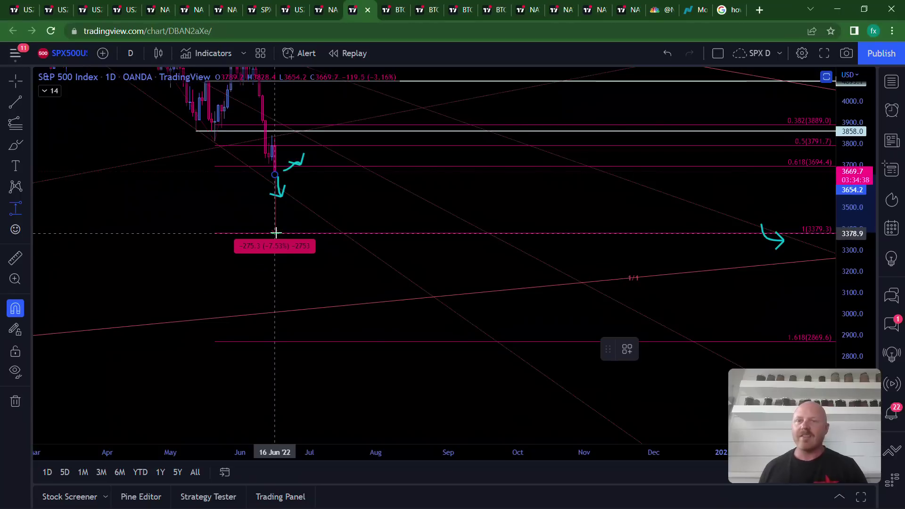
left_click(325, 9)
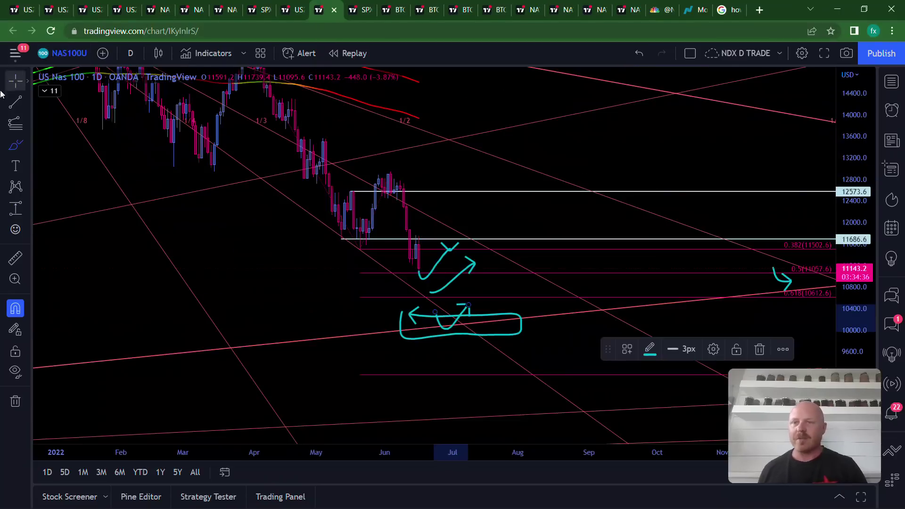
left_click(17, 212)
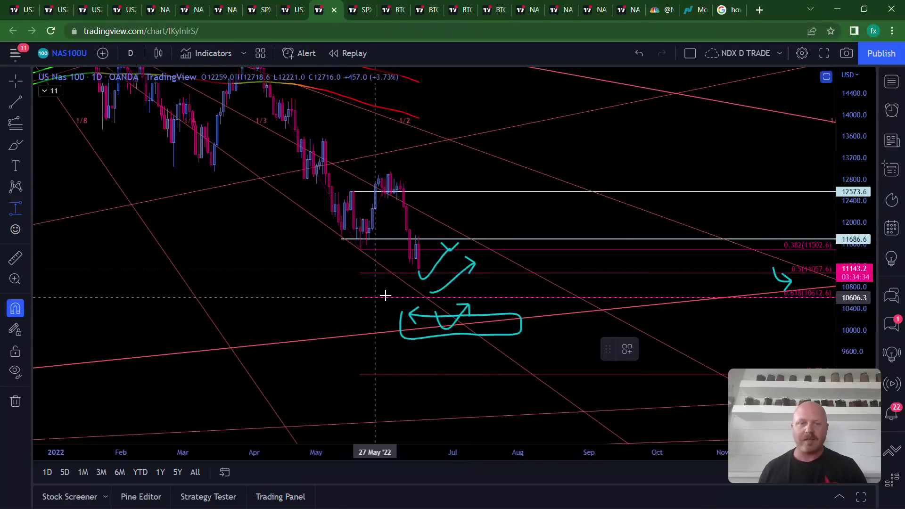
left_click(418, 274)
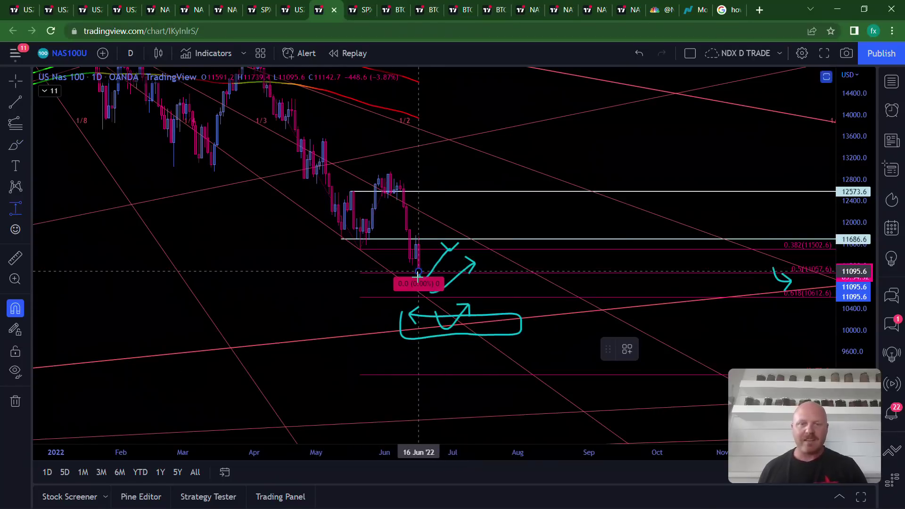
left_click(457, 296)
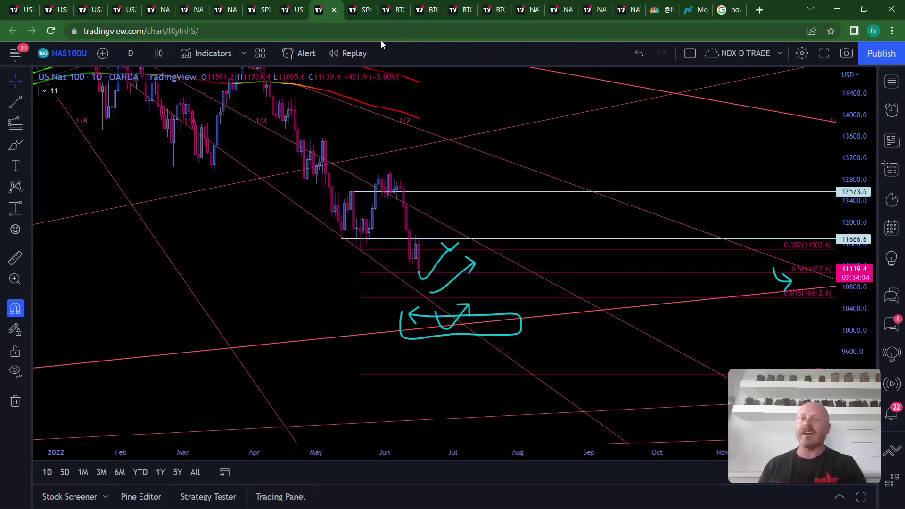
Bring up the BTCUSD weekly chart with its 0.382, 0.5 and 0.618 Fibonacci levels
left_click(396, 8)
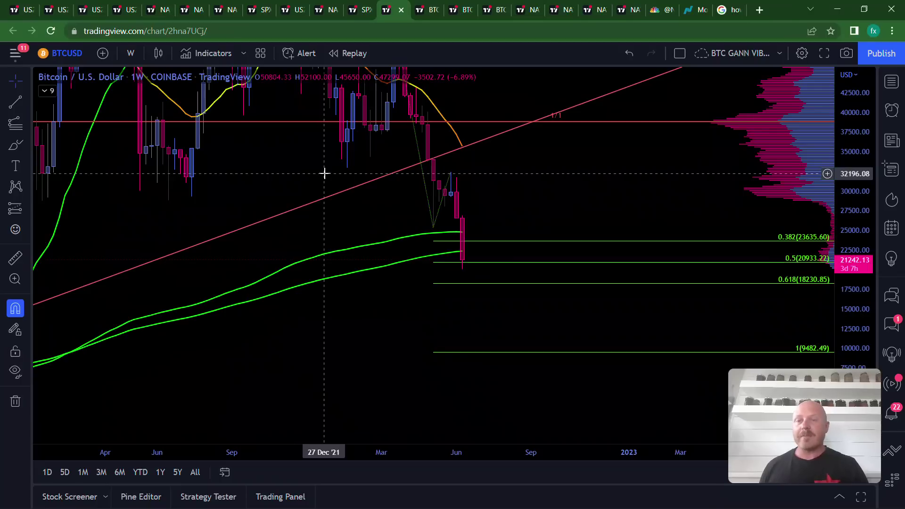
Pan and stretch the weekly Bitcoin chart until the 1.0 Fibonacci level at 9482.49 is visible
left_click_drag(289, 171, 250, 194)
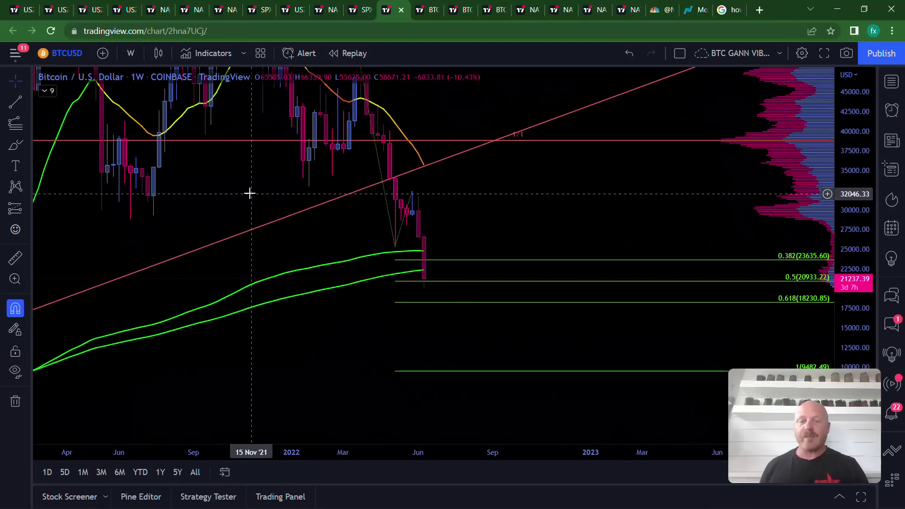
left_click_drag(831, 249, 831, 245)
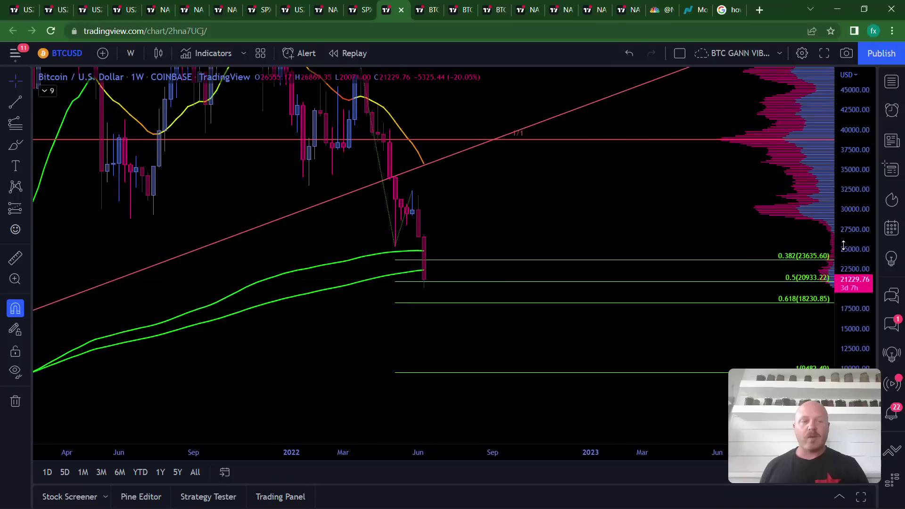
left_click_drag(612, 221, 590, 130)
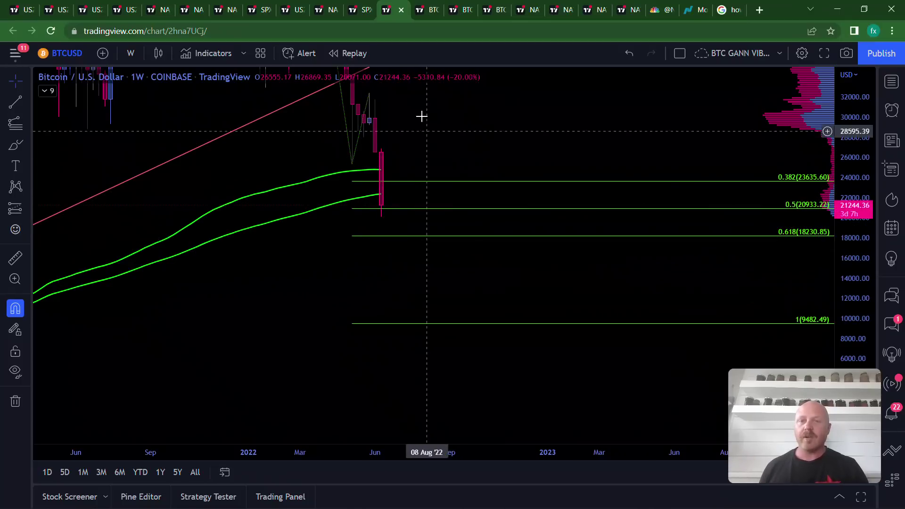
Bring up the BTCUSD daily chart with Gann fan lines, scrolled to the latest price near 21281
left_click(430, 10)
scroll(655, 211, "right", 3)
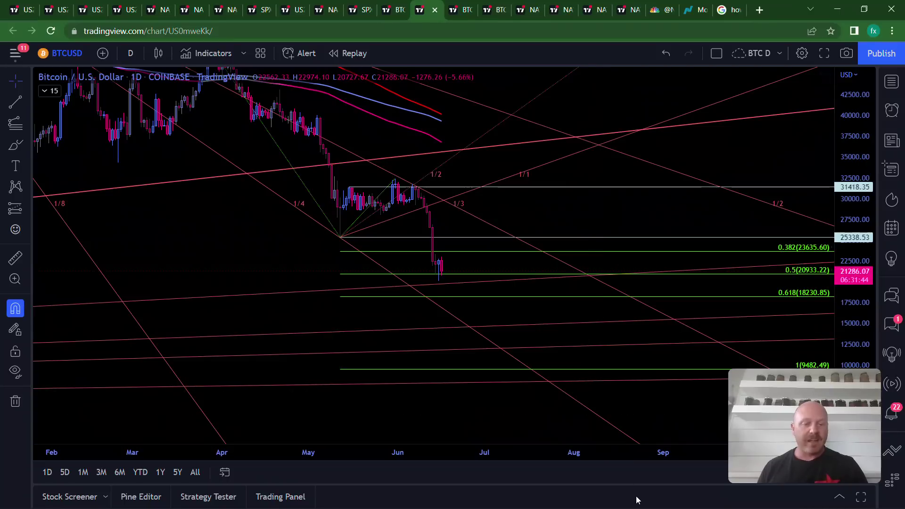
mouse_move(601, 507)
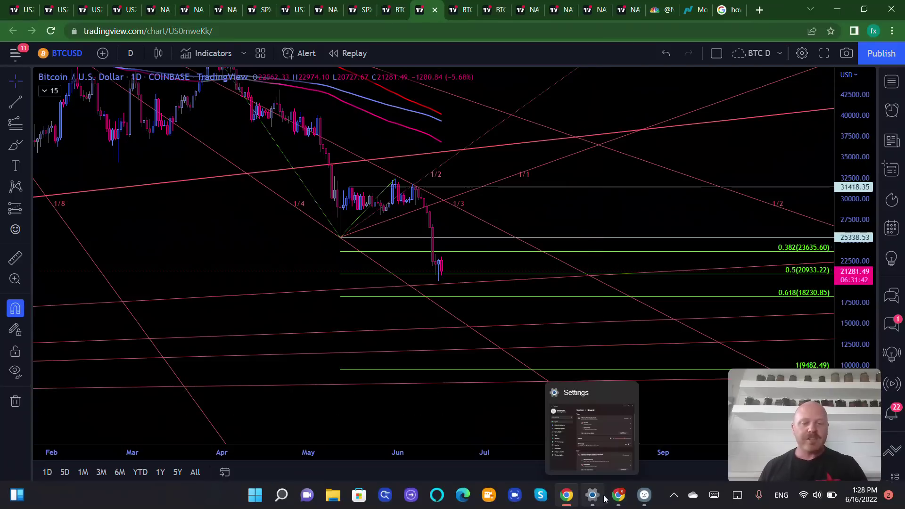
Play the CNBC clip on bitcoin falling to $10,000 at full volume, exiting fullscreen at the end
left_click(661, 439)
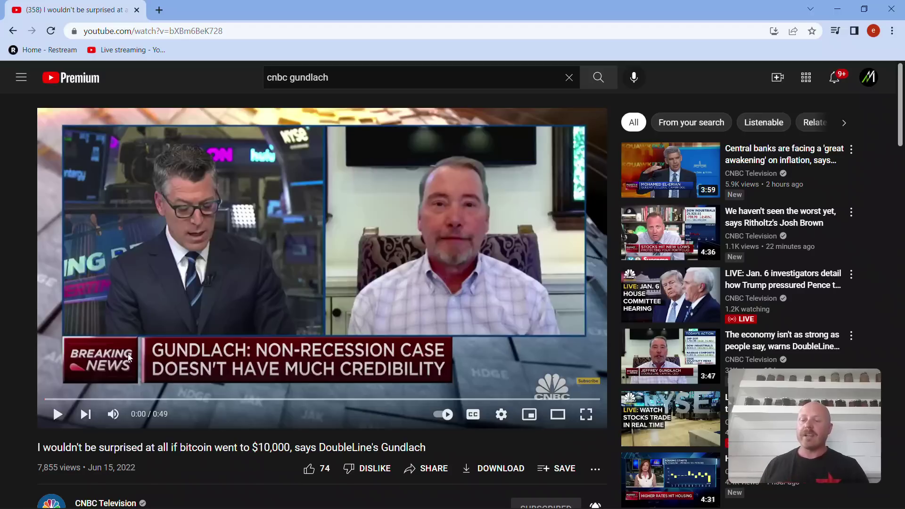
left_click(55, 415)
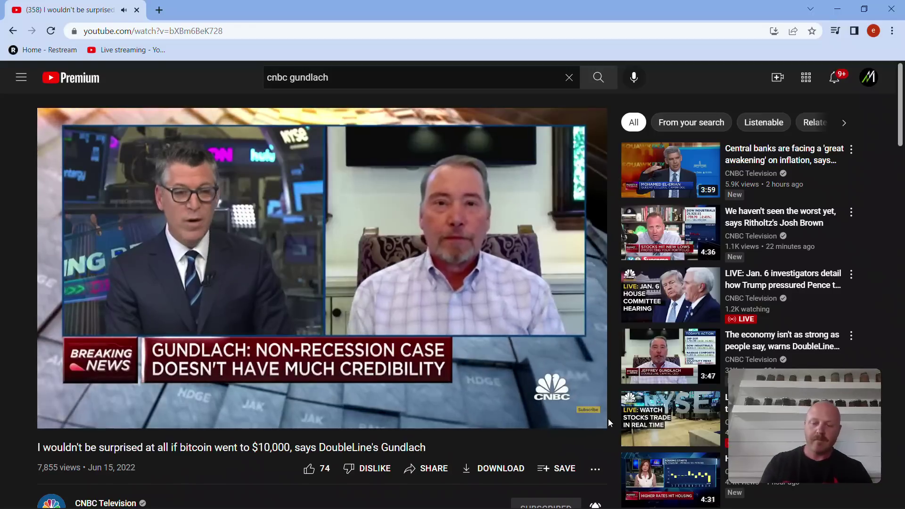
key("XF86AudioLowerVolume")
key("XF86AudioRaiseVolume")
key("XF86AudioRaiseVolume")
key("XF86AudioRaiseVolume")
key("XF86AudioRaiseVolume")
key("XF86AudioRaiseVolume")
key("XF86AudioRaiseVolume")
key("XF86AudioRaiseVolume")
key("XF86AudioRaiseVolume")
key("XF86AudioRaiseVolume")
key("XF86AudioRaiseVolume")
key("XF86AudioRaiseVolume")
key("XF86AudioRaiseVolume")
key("XF86AudioRaiseVolume")
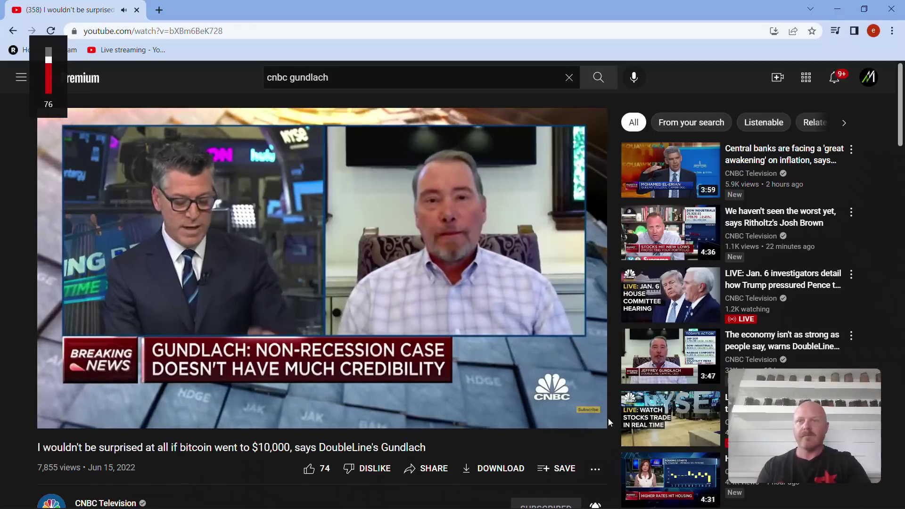
key("XF86AudioRaiseVolume")
key("XF86AudioRaiseVolume")
key("XF86AudioRaiseVolume")
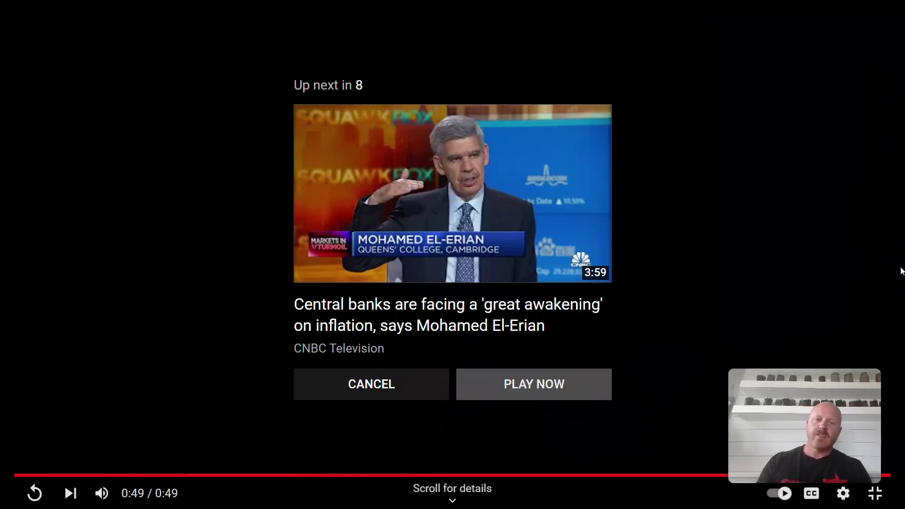
key("Escape")
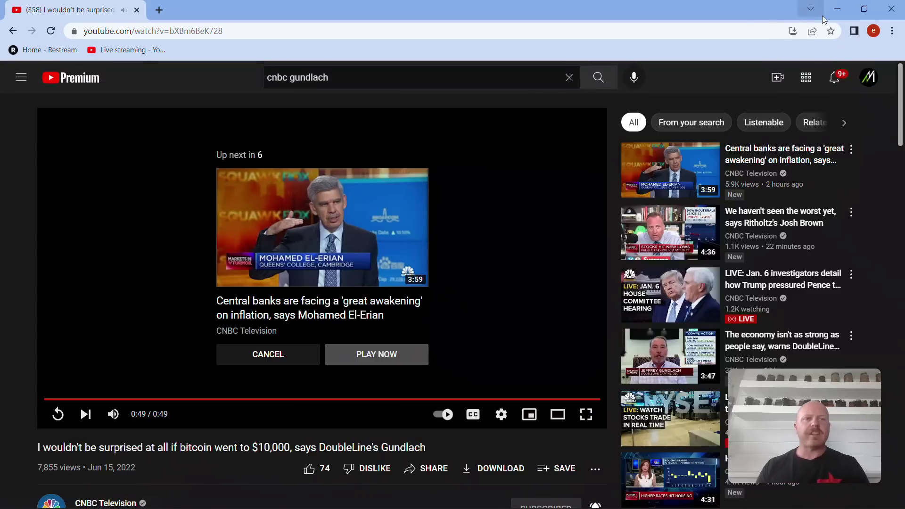
Pause YouTube's autoplayed next video, minimize it, and return to the Bitcoin weekly chart
left_click(837, 8)
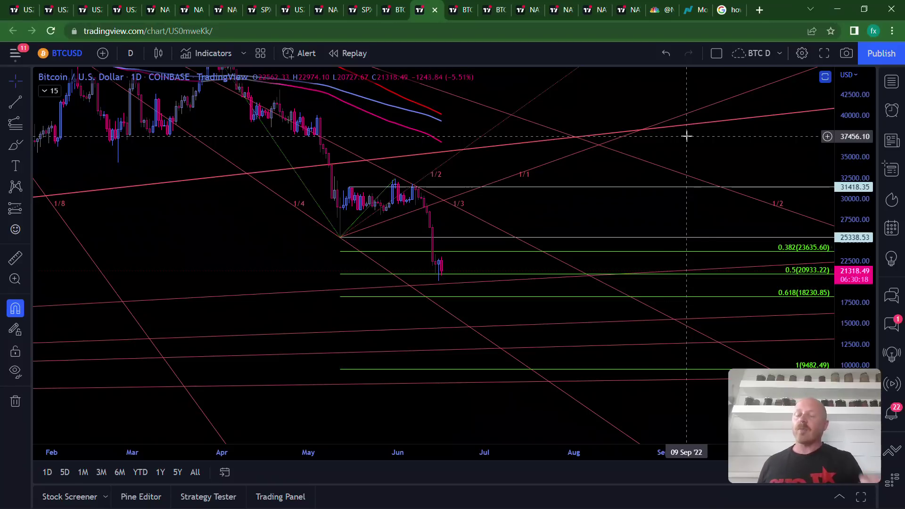
mouse_move(619, 495)
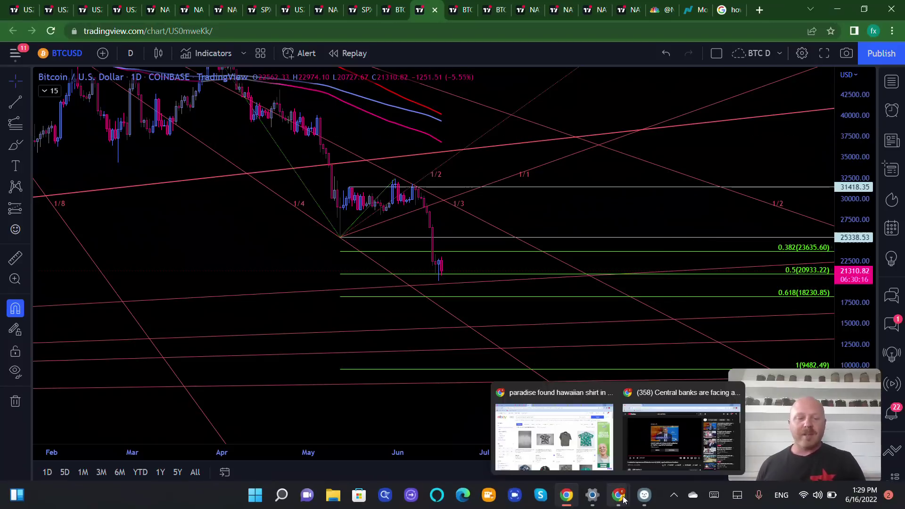
left_click(679, 459)
left_click(58, 414)
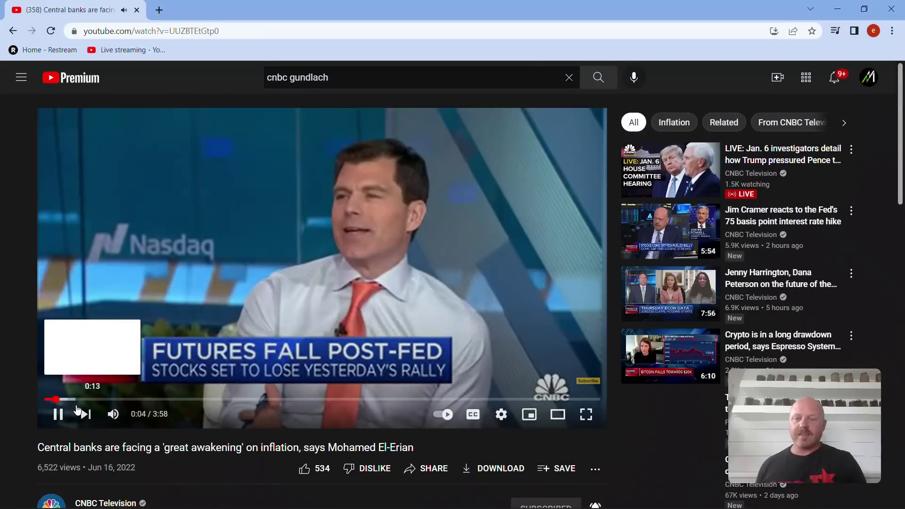
left_click(70, 415)
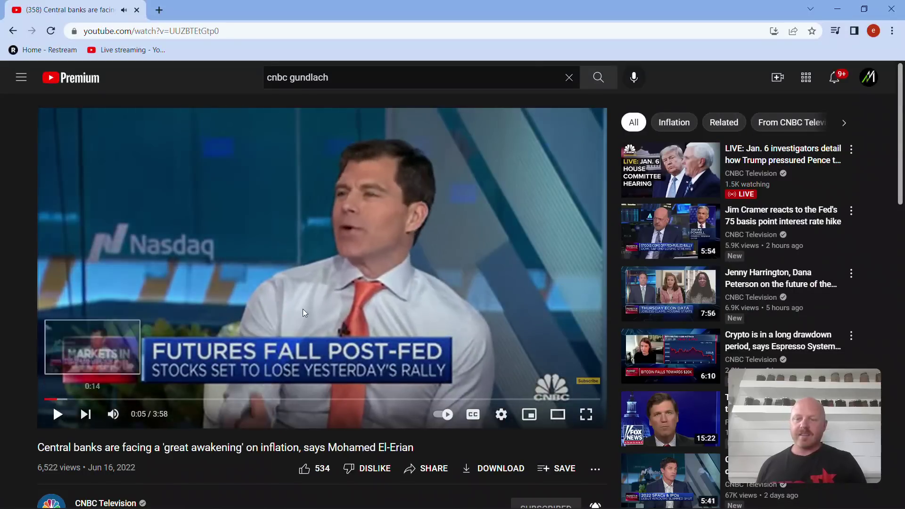
left_click(839, 9)
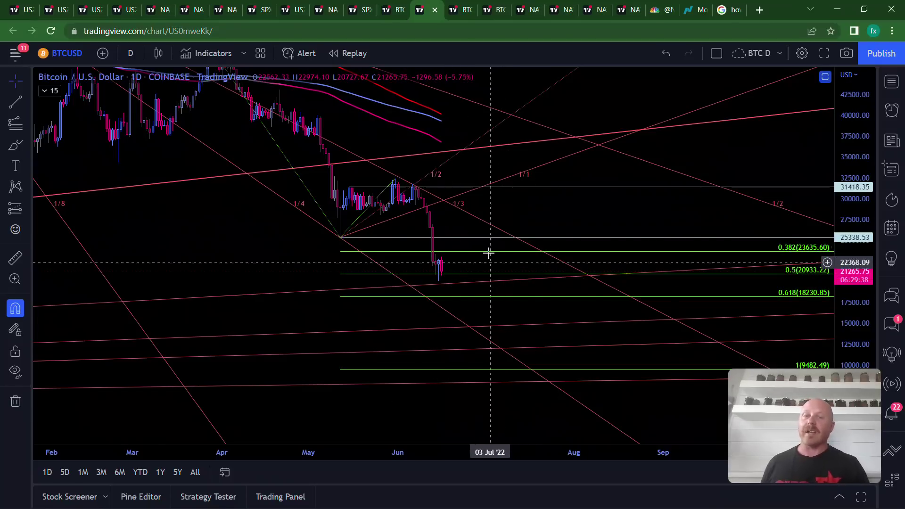
left_click(388, 6)
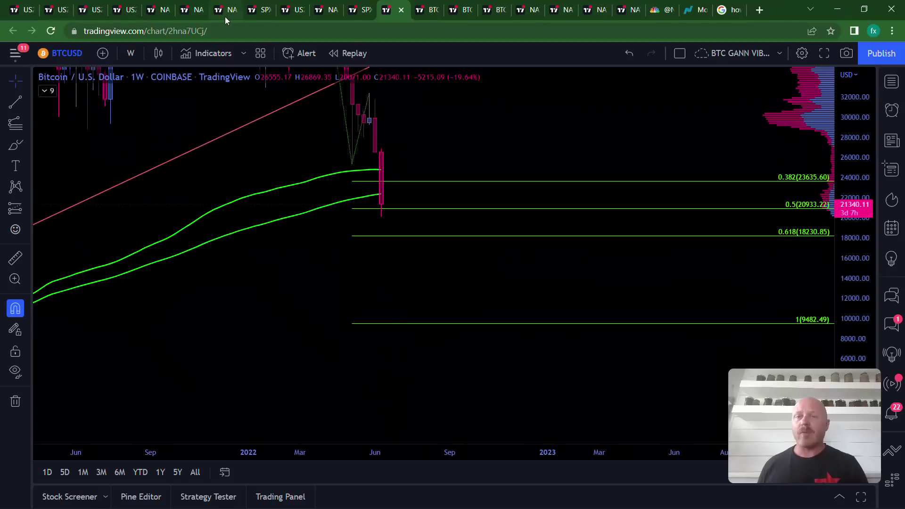
Switch to the Nasdaq 100 daily chart, then back to the Bitcoin weekly chart
left_click(330, 17)
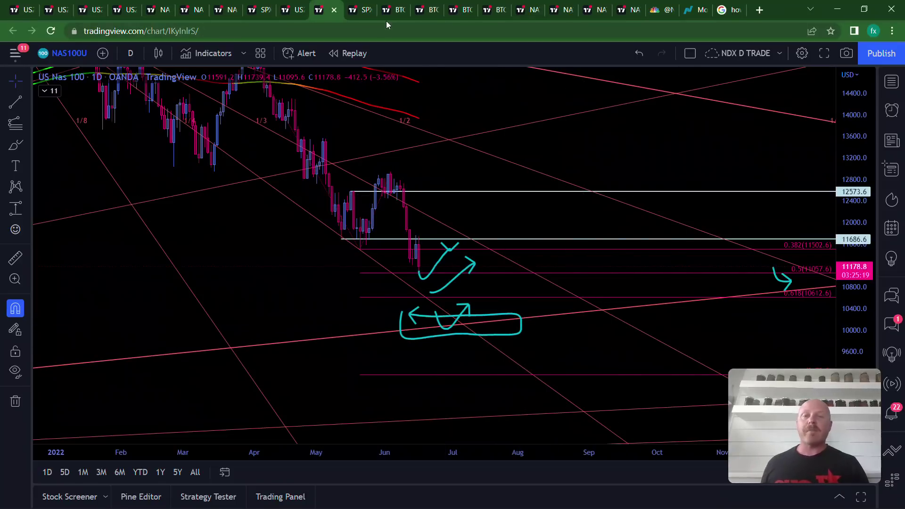
left_click(400, 13)
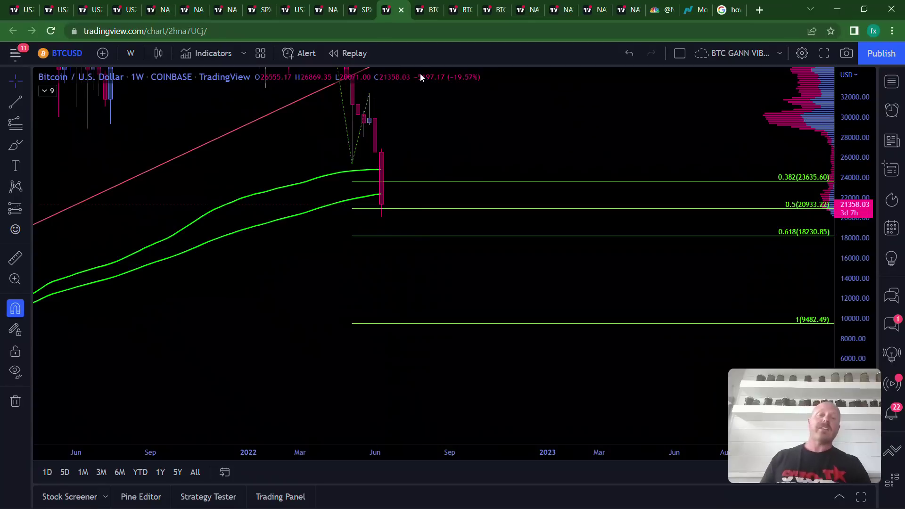
Bring up the daily BTCUSD chart, pan through October, and restore the volume and oscillator panes
left_click(422, 15)
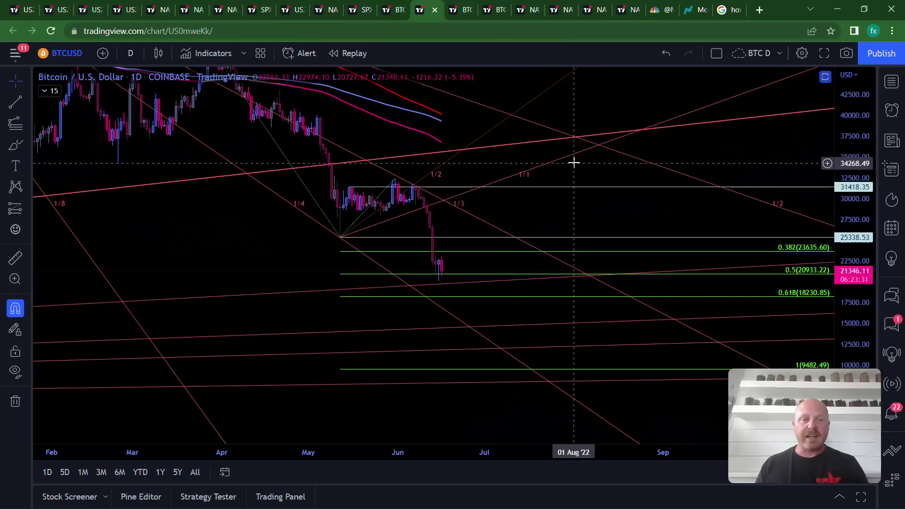
left_click_drag(590, 163, 541, 140)
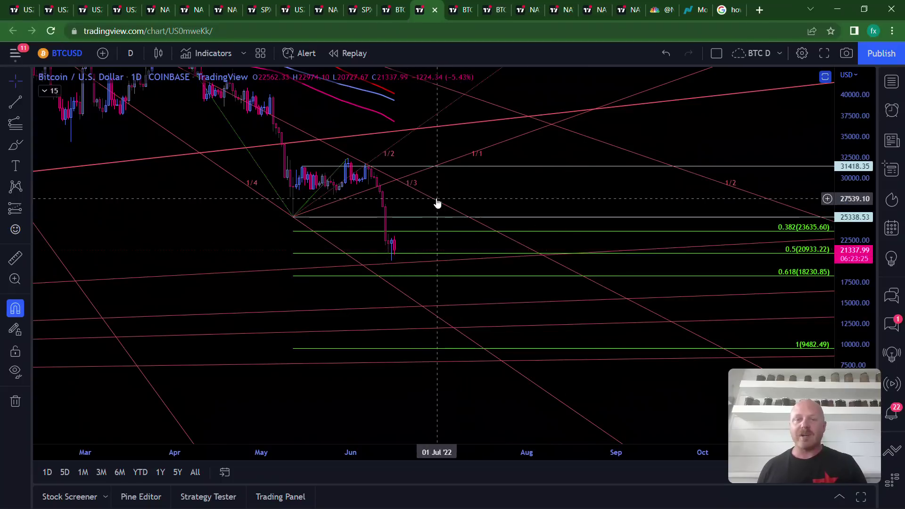
left_click(45, 92)
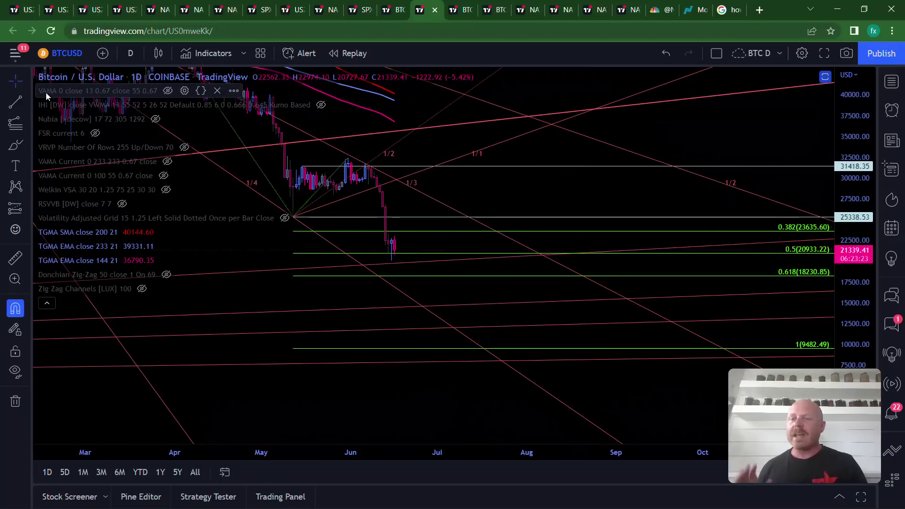
left_click(47, 303)
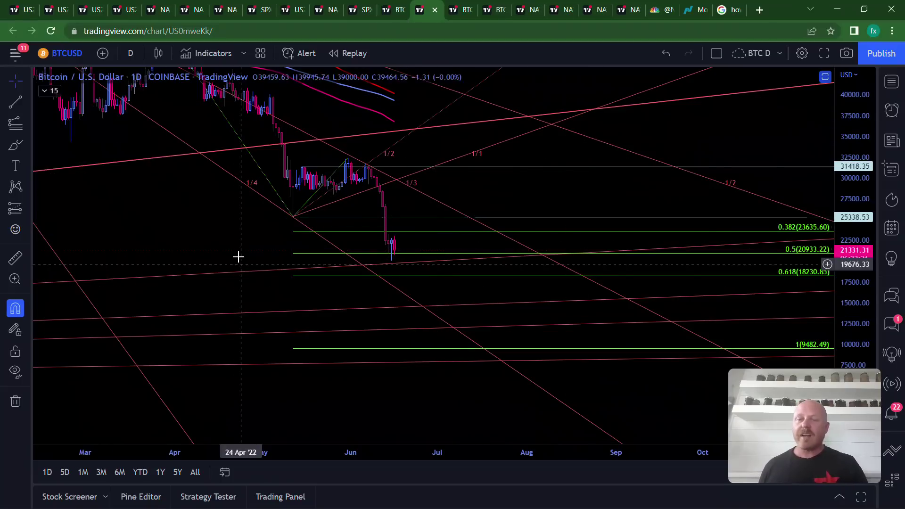
double_click(235, 230)
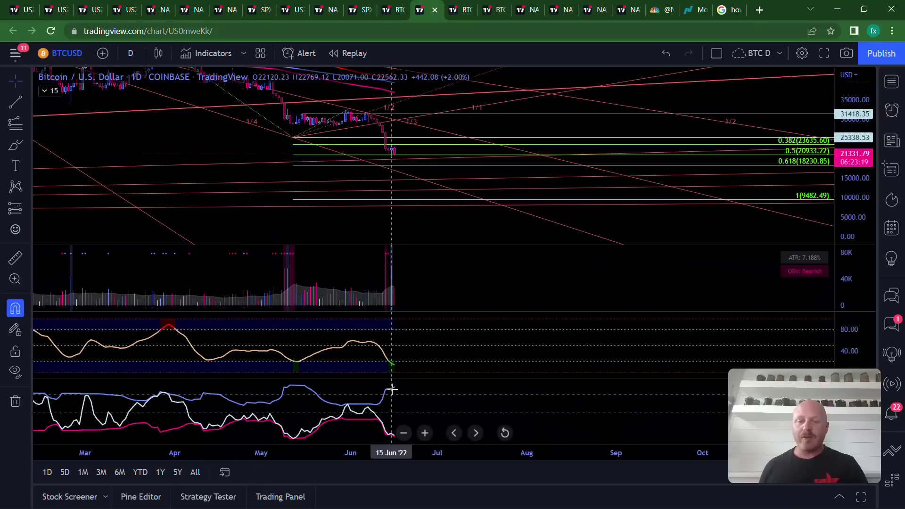
Frame the 8-hour Bitcoin chart on the June sell-off and restore its volume and oscillator panes
left_click(456, 13)
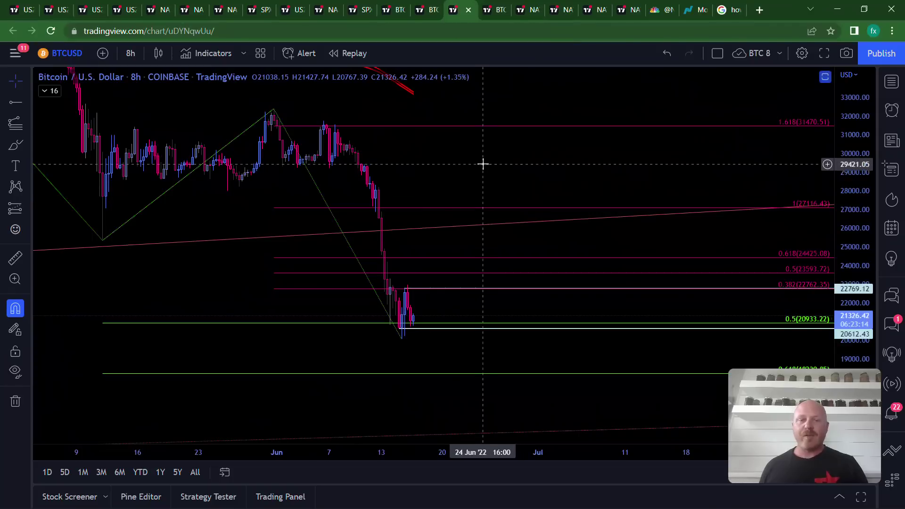
left_click_drag(483, 164, 469, 129)
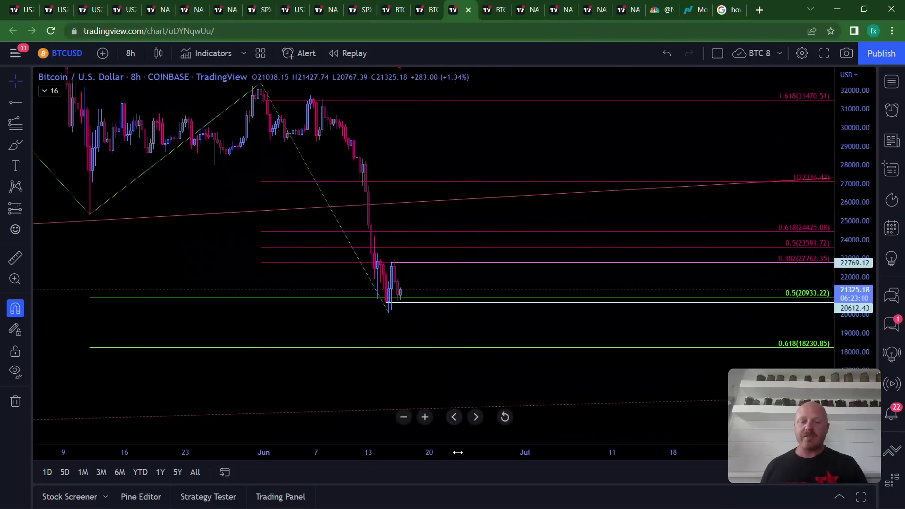
left_click_drag(456, 452, 402, 453)
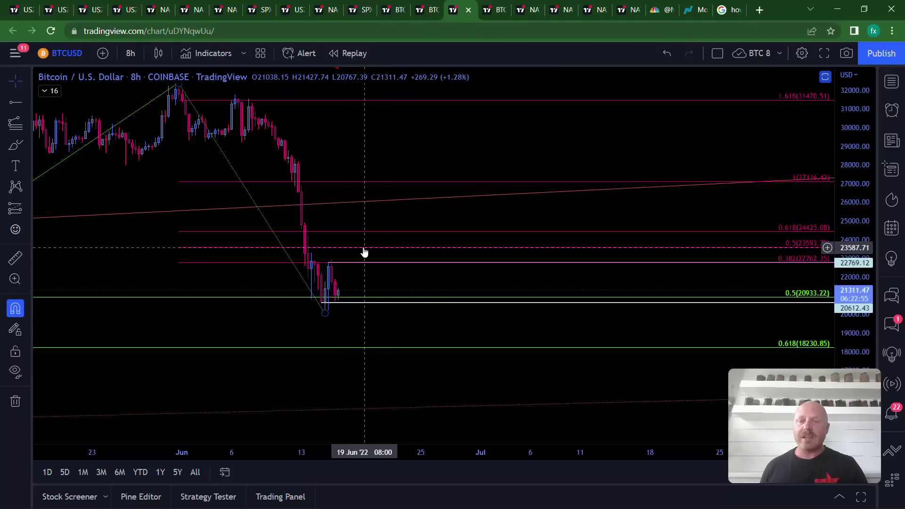
left_click_drag(525, 319, 514, 307)
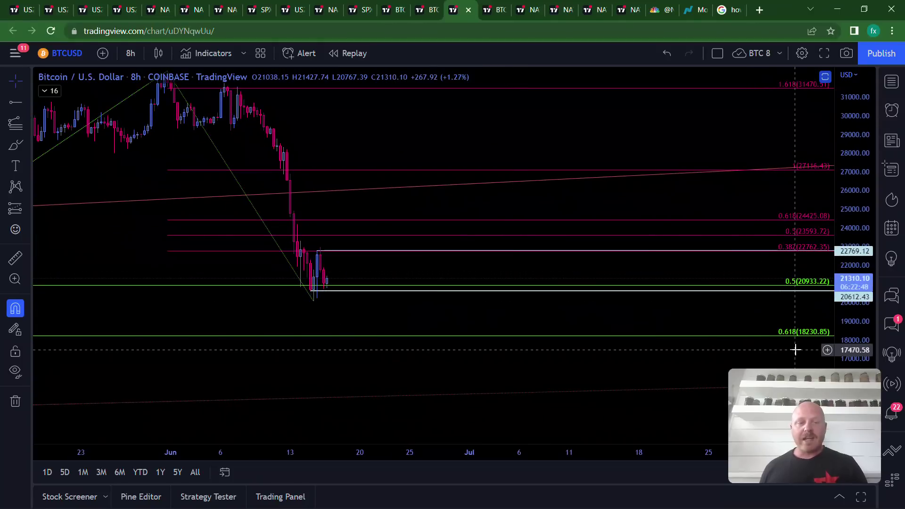
left_click_drag(627, 299, 664, 376)
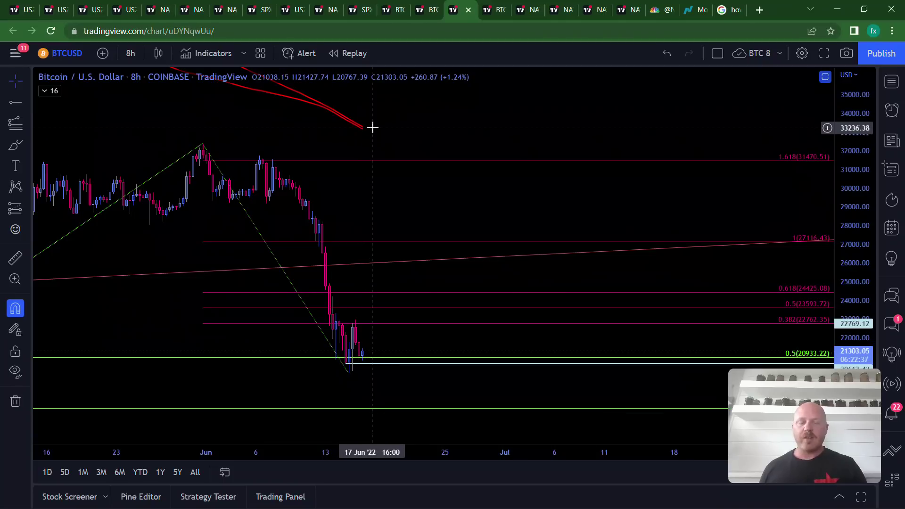
double_click(409, 141)
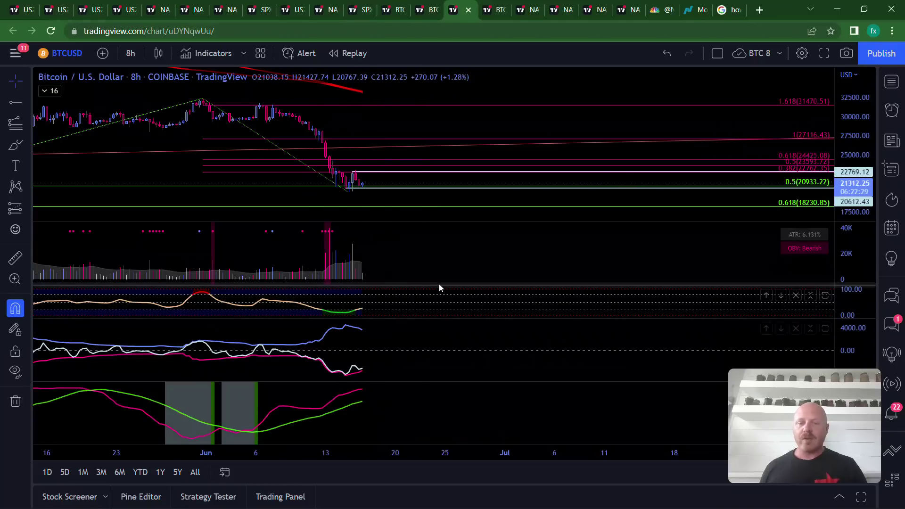
Zoom the 4-hour Bitcoin chart onto the June drop near 0.5 (20933.22) and pick the Brush
left_click(494, 13)
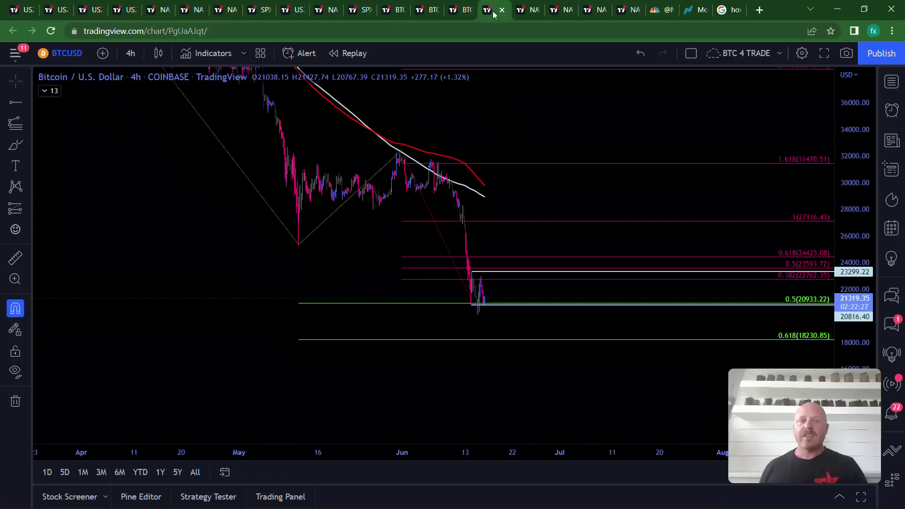
left_click_drag(595, 200, 451, 196)
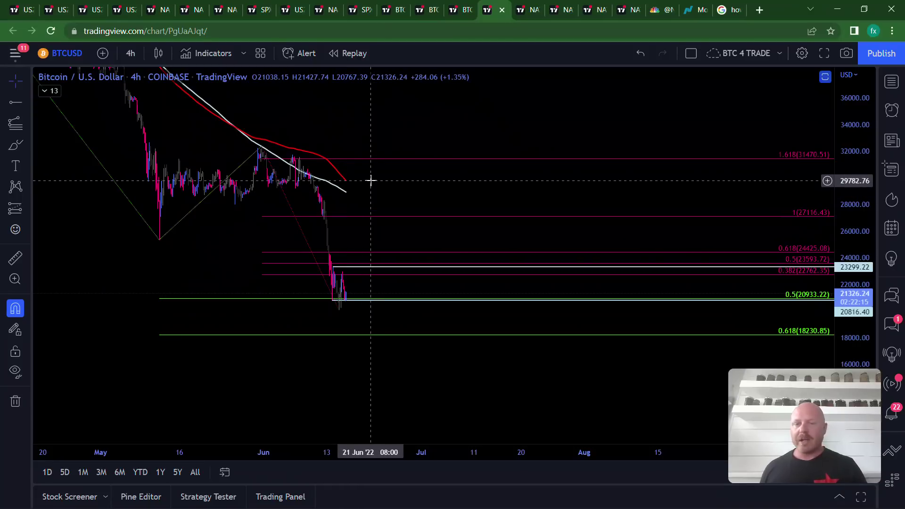
scroll(363, 432, "up", 2)
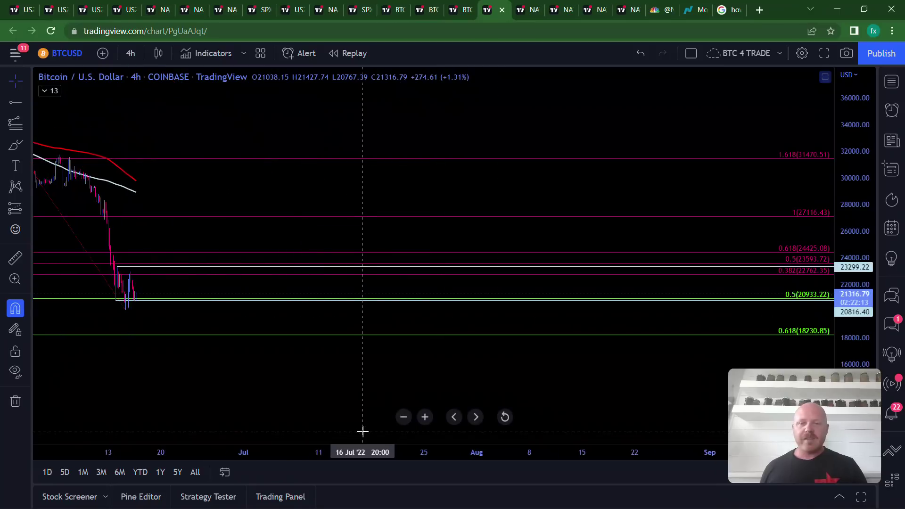
left_click_drag(316, 289, 550, 253)
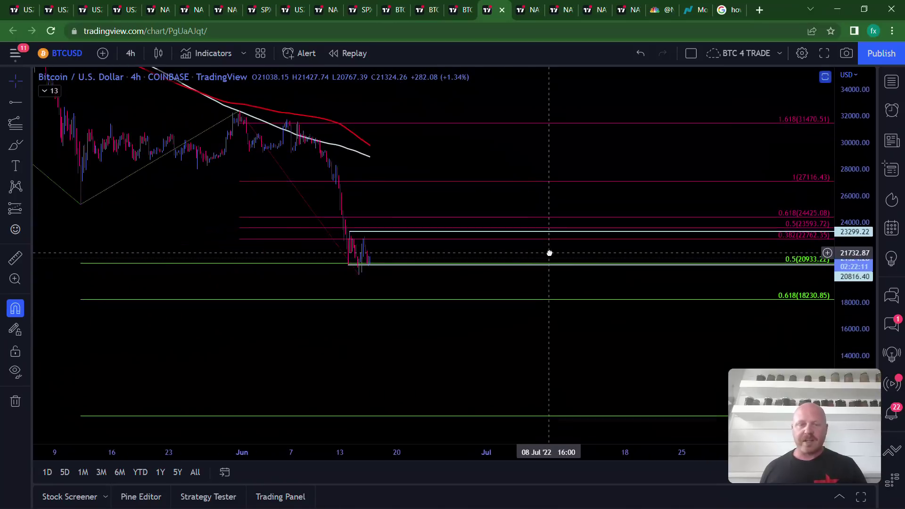
left_click_drag(854, 311, 855, 246)
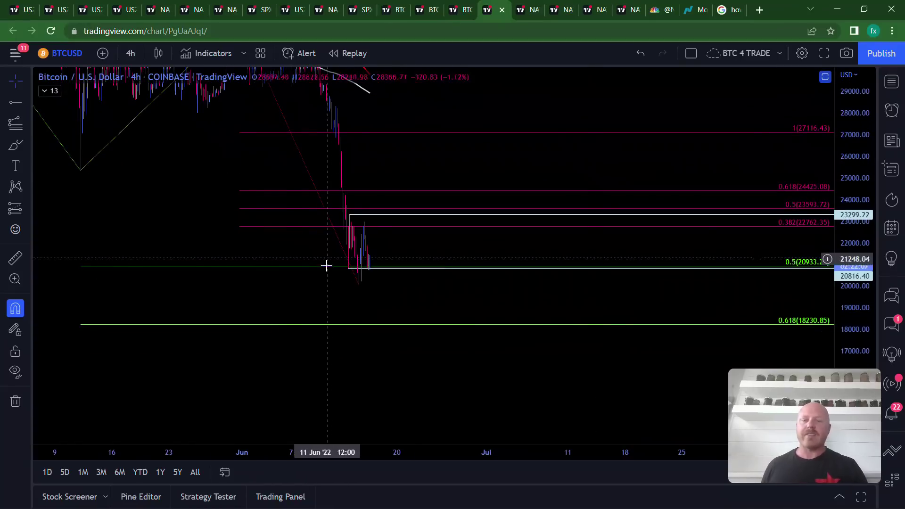
left_click_drag(433, 453, 341, 452)
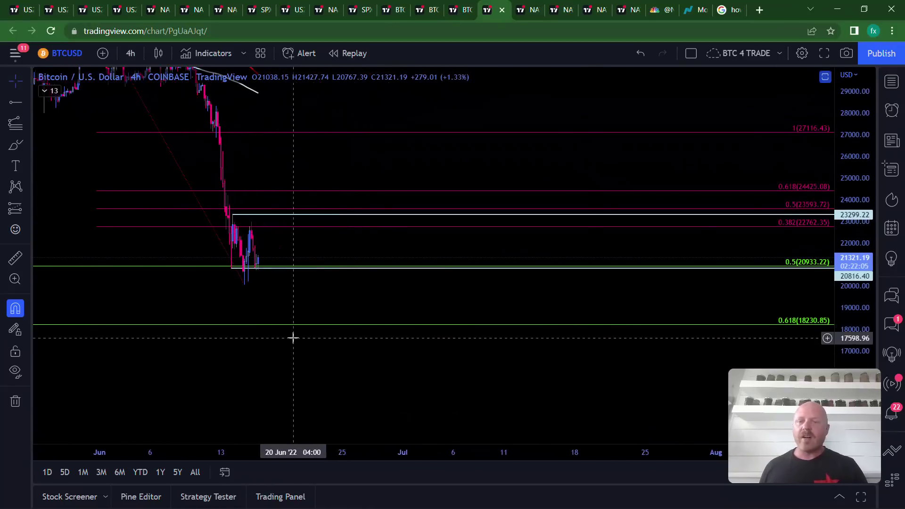
left_click_drag(283, 289, 339, 300)
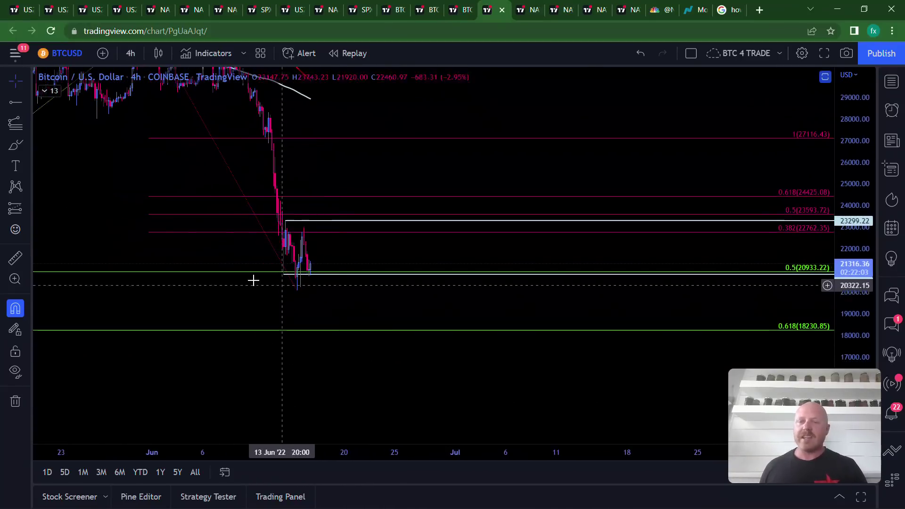
left_click(15, 144)
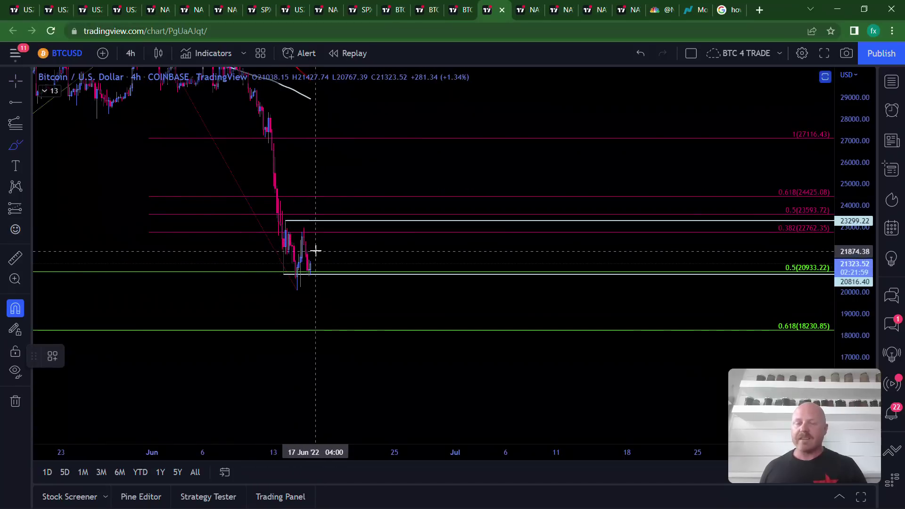
Sketch rising, falling, curved and circling scenario strokes with the brush, undoing each attempt
mouse_move(315, 242)
left_mouse_down()
mouse_move(341, 241)
mouse_move(343, 208)
mouse_move(374, 209)
left_mouse_up()
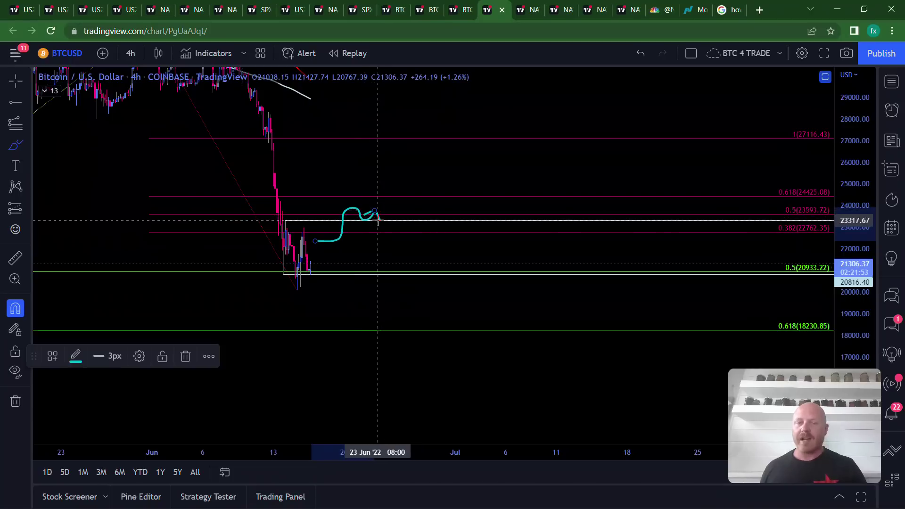
mouse_move(376, 221)
left_mouse_down()
mouse_move(368, 222)
mouse_move(378, 226)
mouse_move(374, 273)
left_mouse_up()
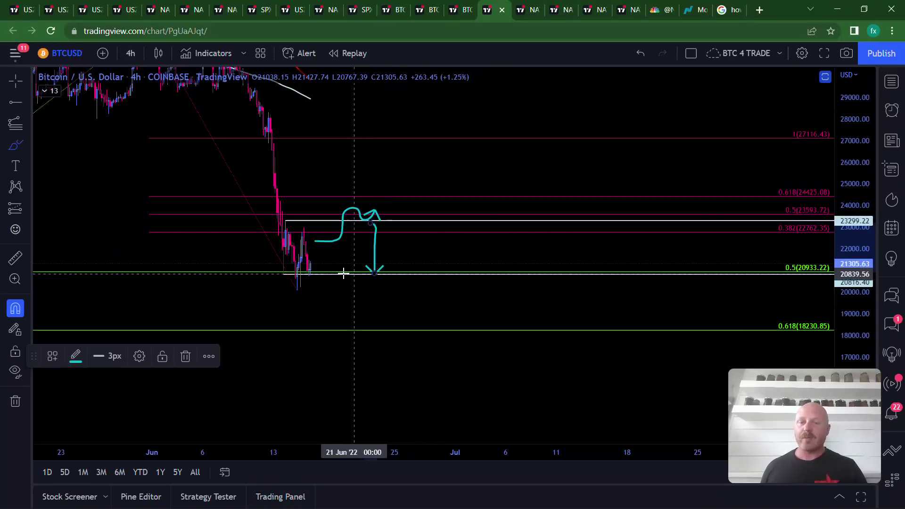
left_click(641, 55)
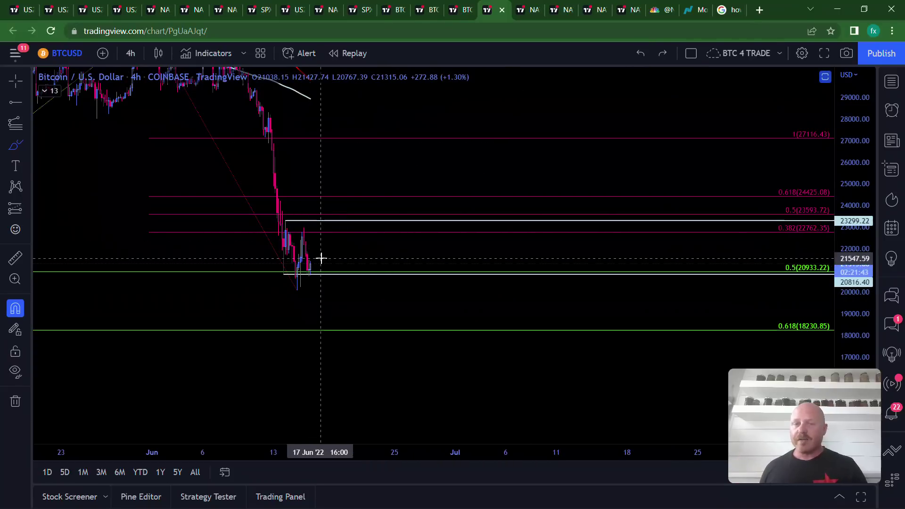
mouse_move(318, 264)
left_mouse_down()
mouse_move(325, 250)
mouse_move(369, 255)
mouse_move(391, 312)
left_mouse_up()
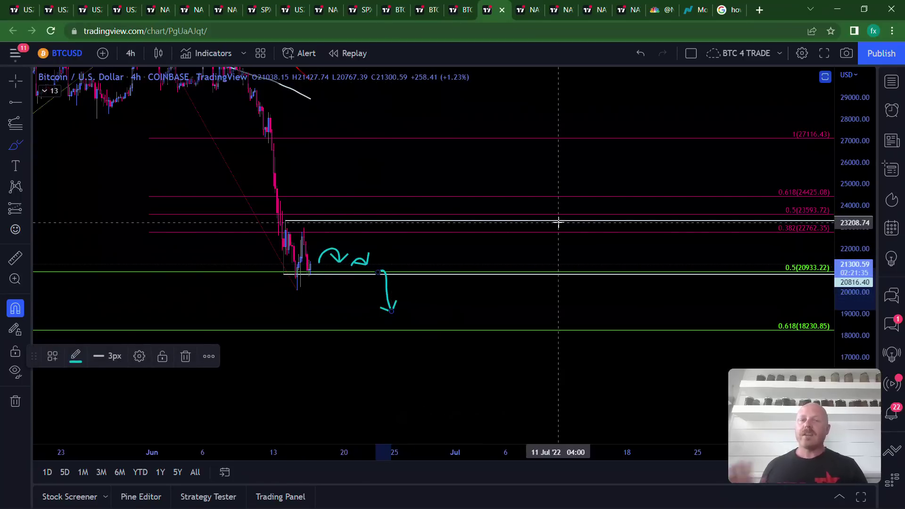
left_click(641, 54)
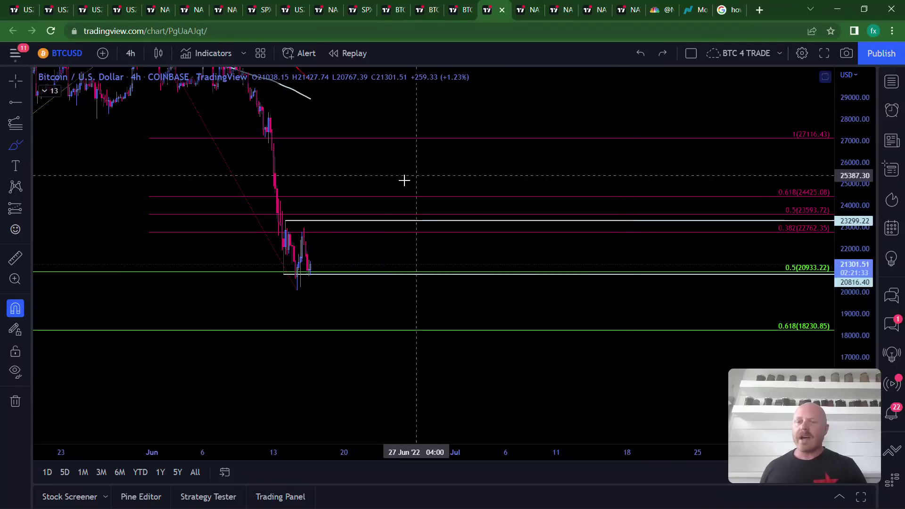
mouse_move(322, 262)
left_mouse_down()
mouse_move(306, 258)
mouse_move(325, 270)
mouse_move(329, 250)
left_mouse_up()
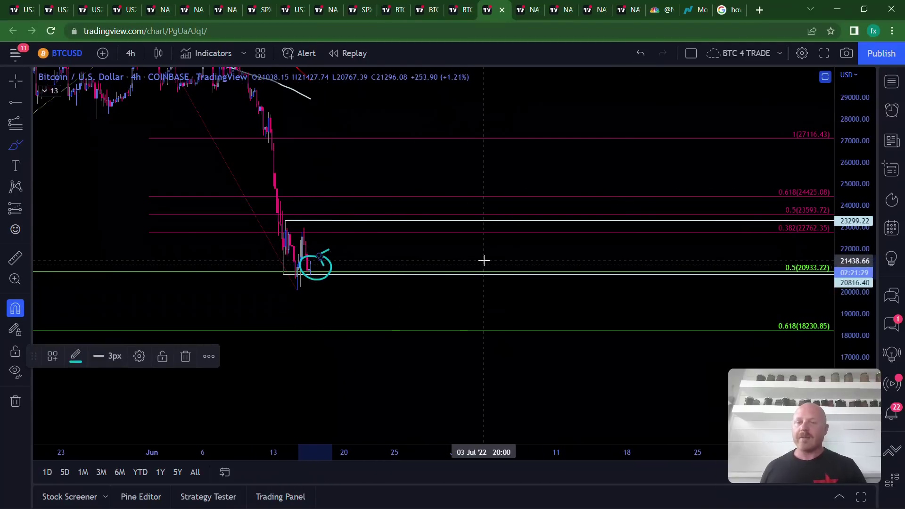
left_click(640, 53)
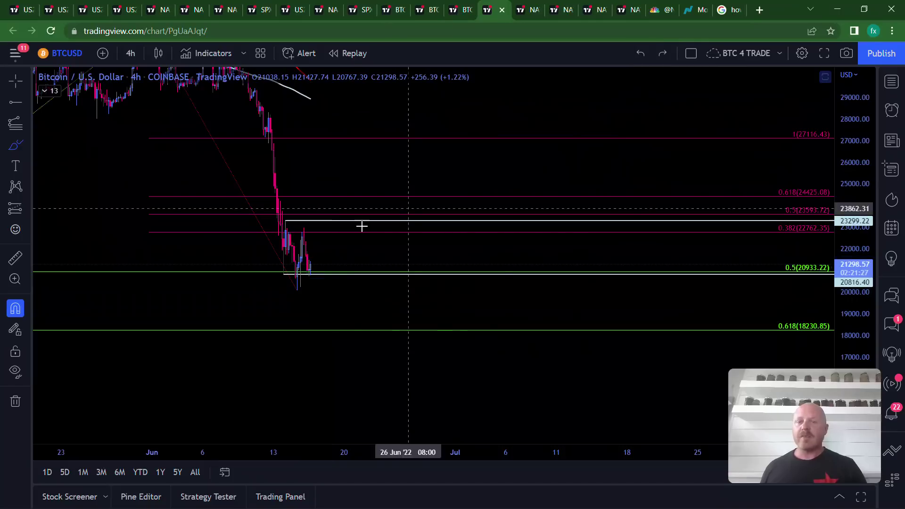
Draw a short up arrow, a curve toward 0.382 and a drop toward 19000, then undo the last two
left_click_drag(314, 256, 350, 235)
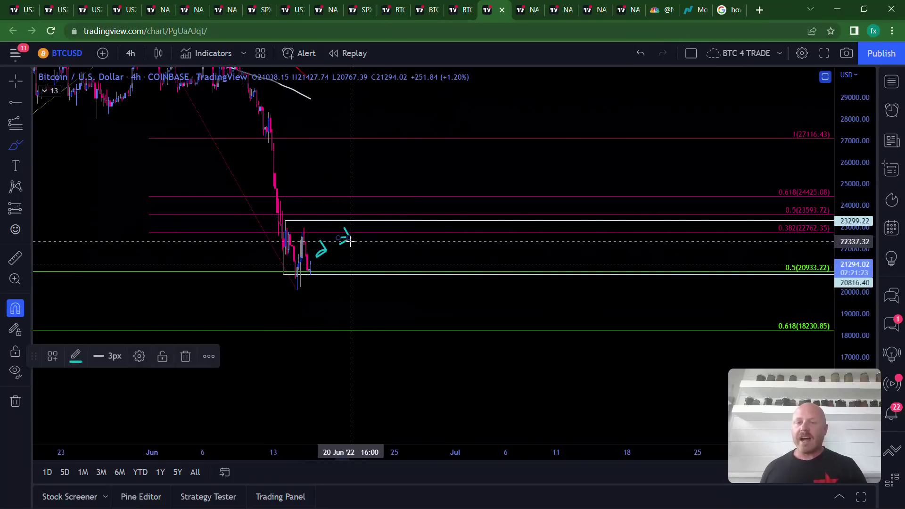
mouse_move(360, 208)
left_mouse_down()
mouse_move(368, 216)
mouse_move(387, 201)
left_mouse_up()
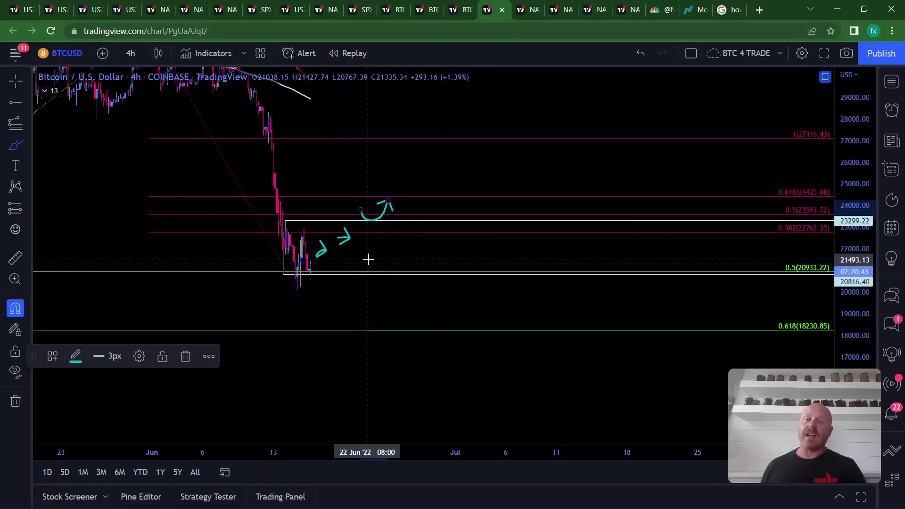
mouse_move(342, 260)
left_mouse_down()
mouse_move(359, 259)
mouse_move(372, 312)
left_mouse_up()
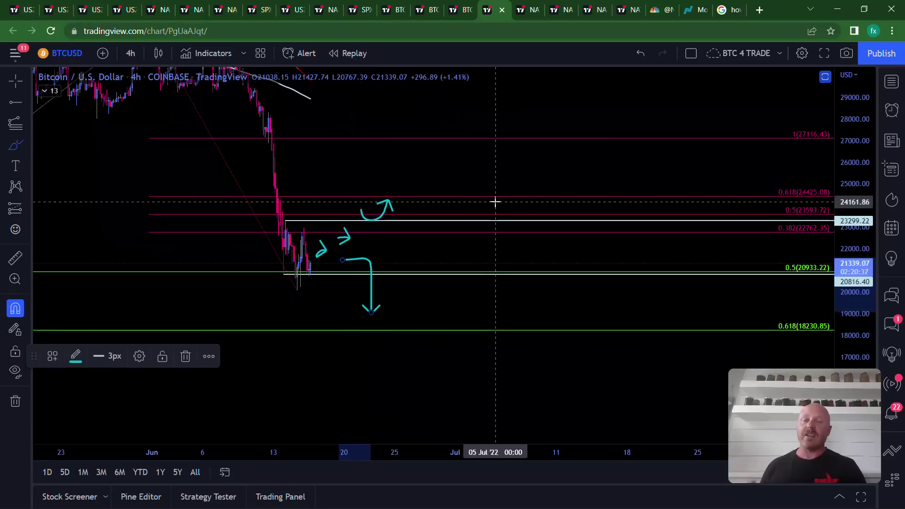
left_click(635, 55)
left_click(635, 55)
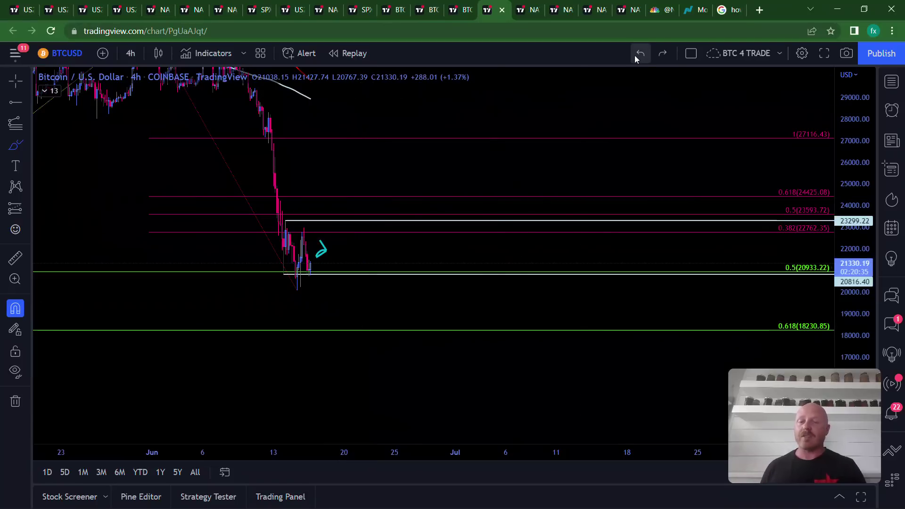
left_click(635, 55)
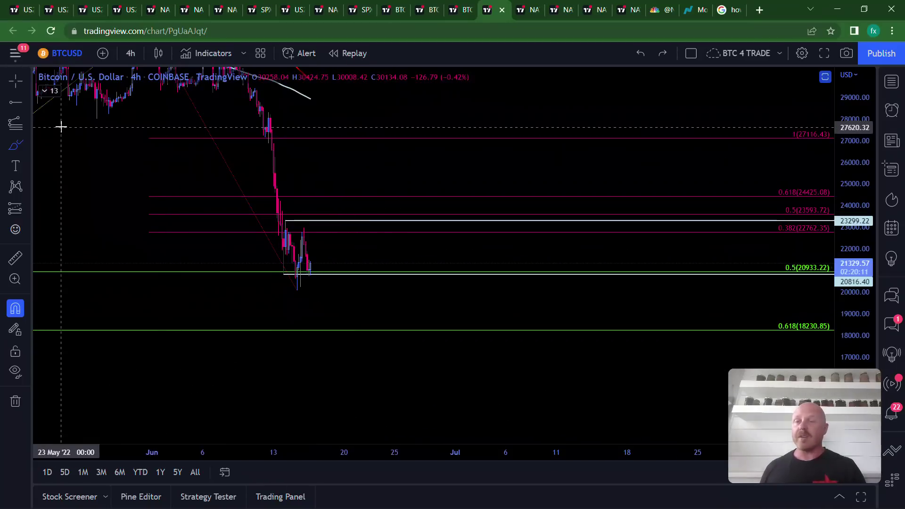
Leave the brush tool and return to the 8-hour Bitcoin chart
key("Escape")
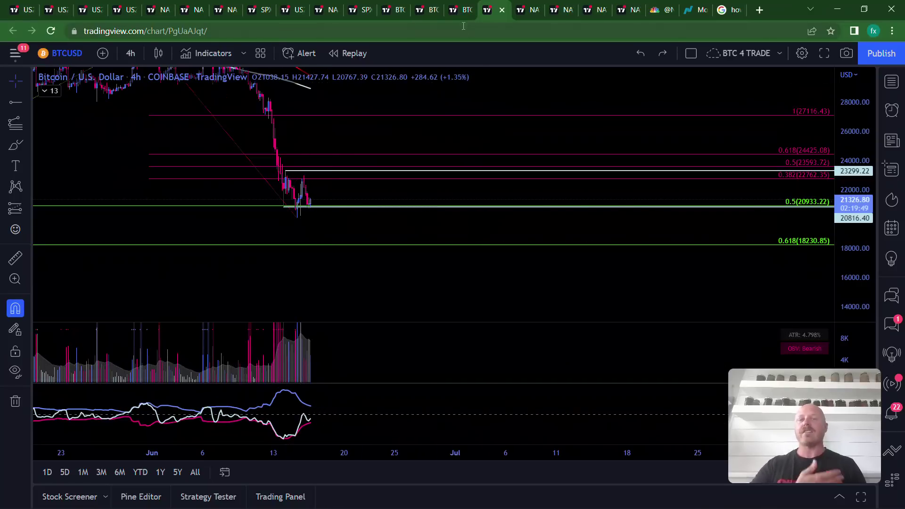
left_click(460, 12)
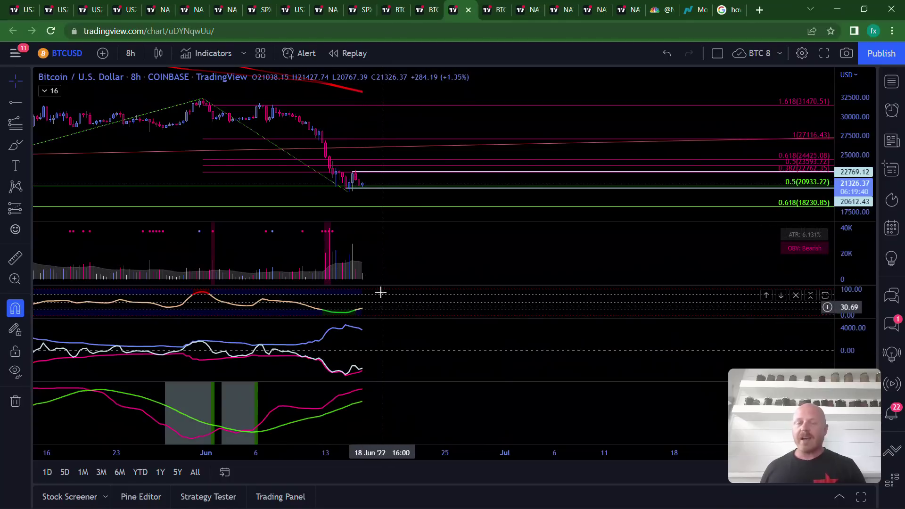
Maximize the 4-hour Bitcoin price pane, showing May candles and Fibonacci levels up to 1.618 (31470.51)
double_click(482, 84)
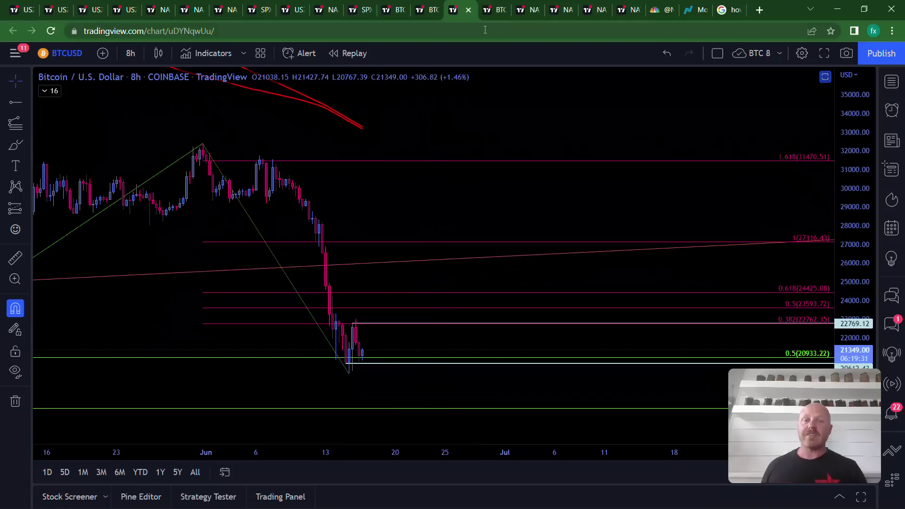
left_click(487, 14)
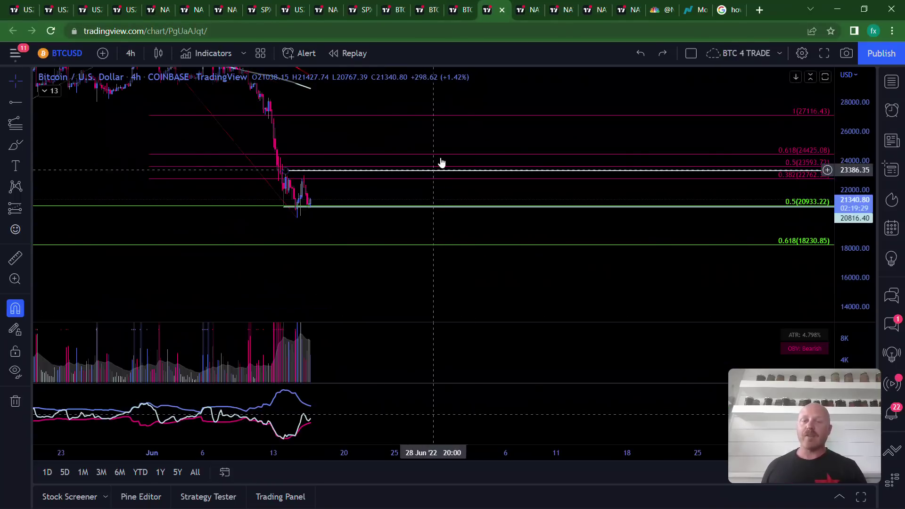
left_click_drag(444, 97, 483, 175)
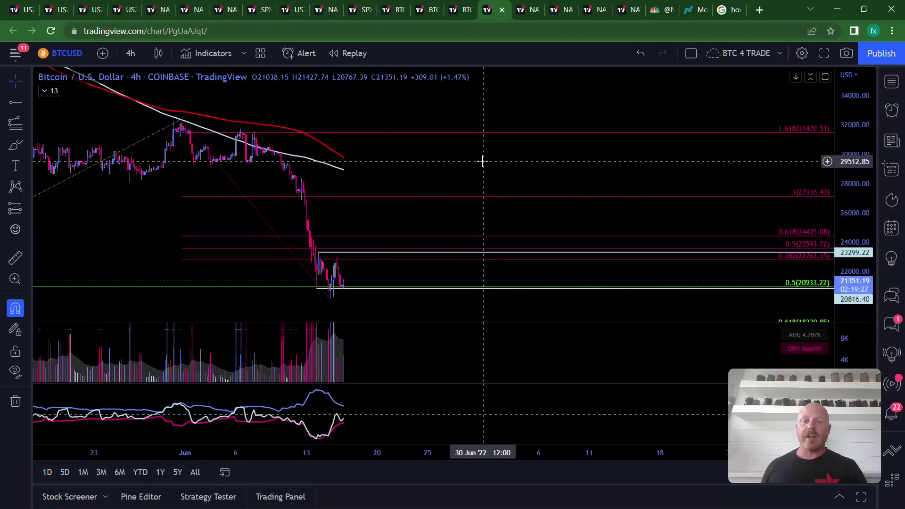
double_click(481, 160)
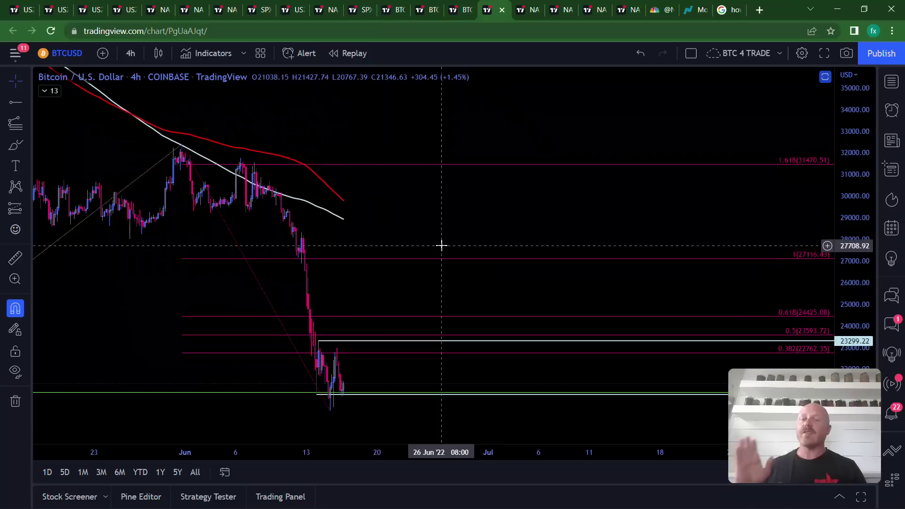
left_click_drag(440, 245, 544, 247)
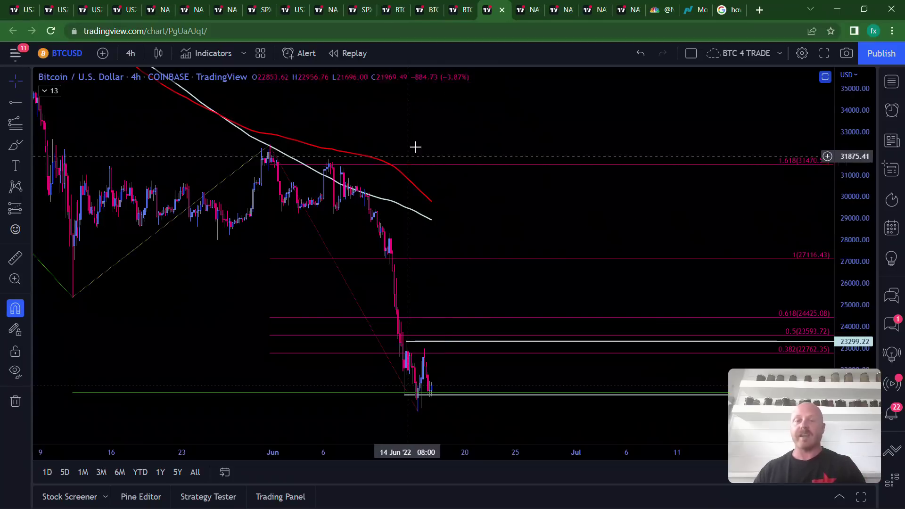
Review the indicator list and shift the 4-hour chart onto the recent sell-off
left_click(47, 91)
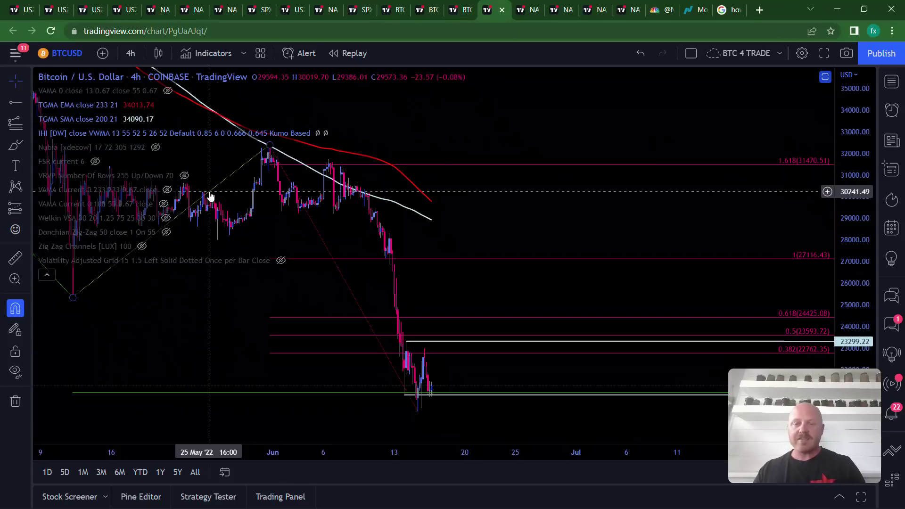
left_click(46, 274)
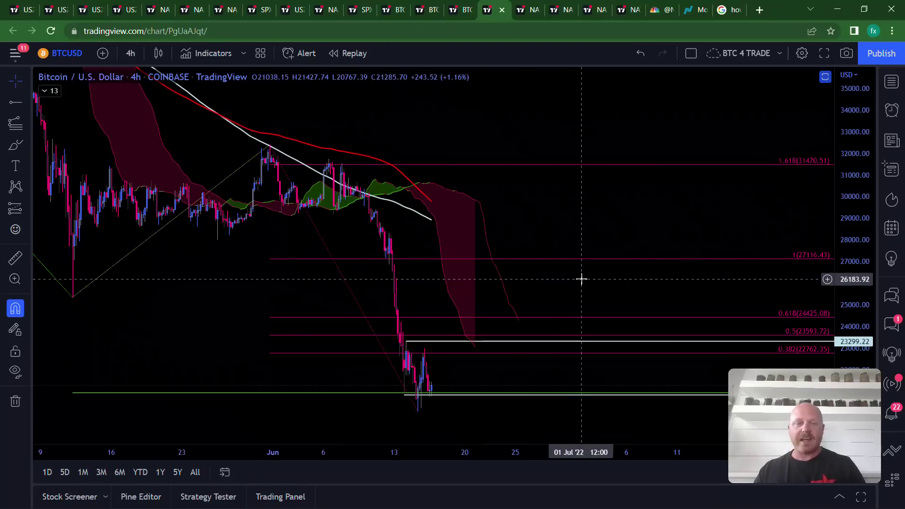
left_click_drag(582, 277, 576, 186)
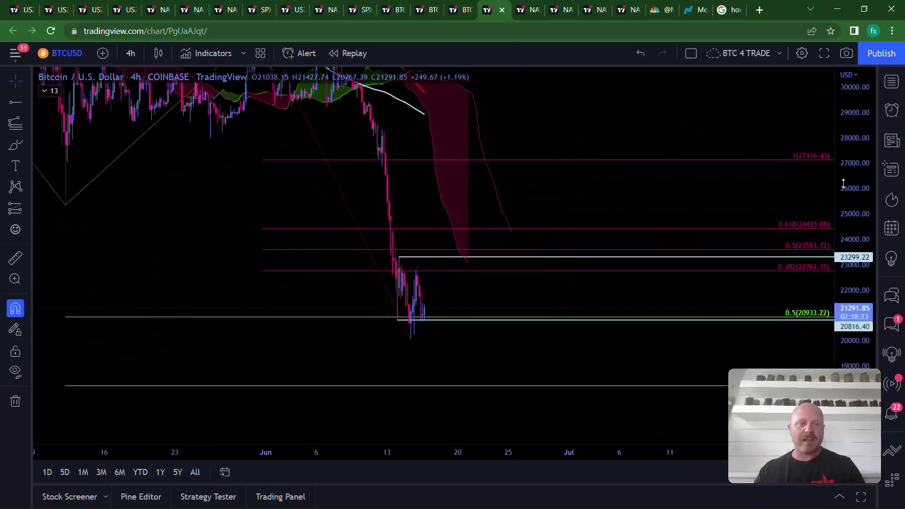
scroll(468, 250, "up", 3)
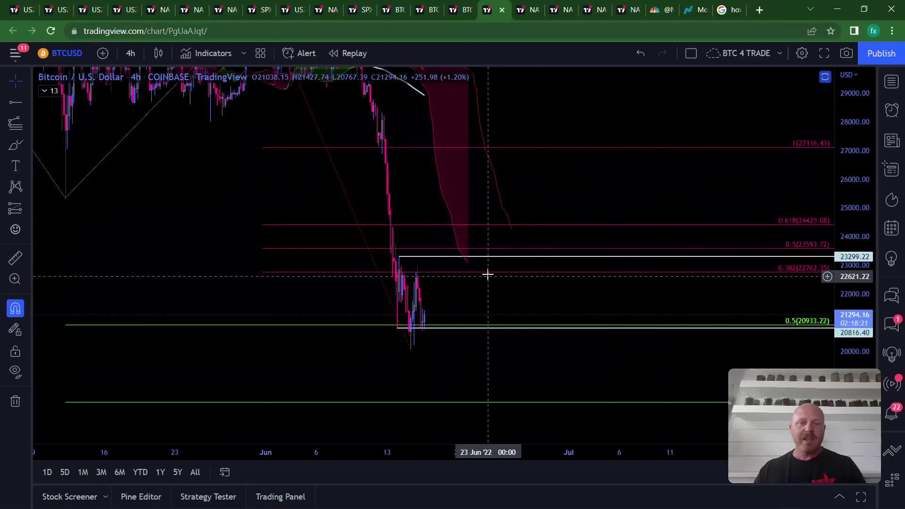
Unhide the Zig Zag Channels [LUX] indicator and compress the price scale to a wider range
left_click(47, 90)
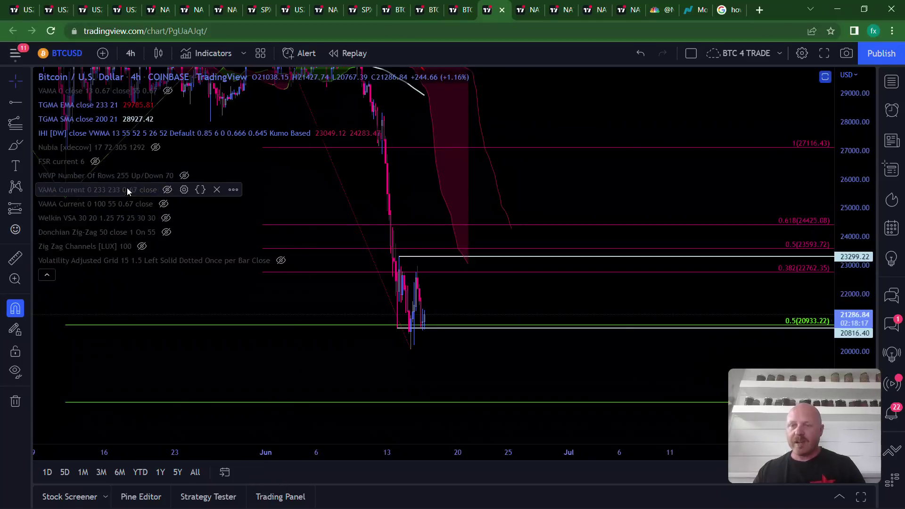
left_click(142, 246)
left_click(47, 275)
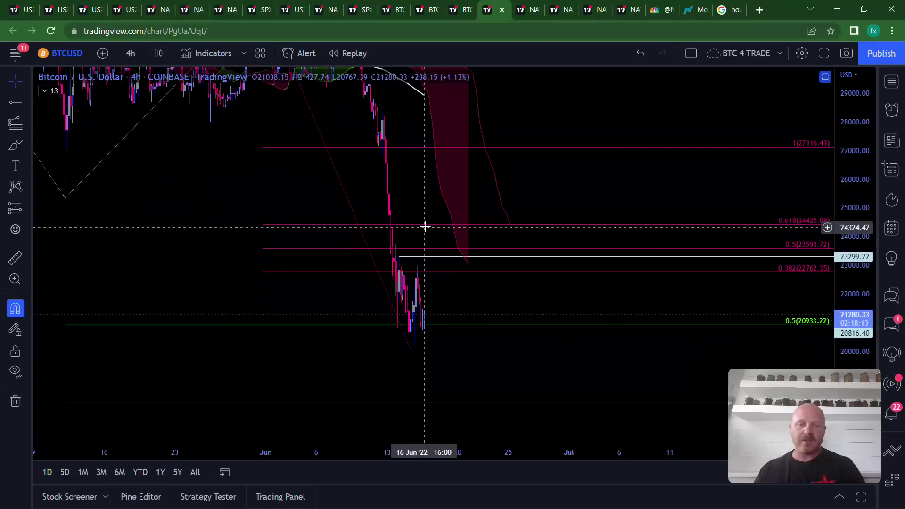
left_click_drag(848, 127, 847, 138)
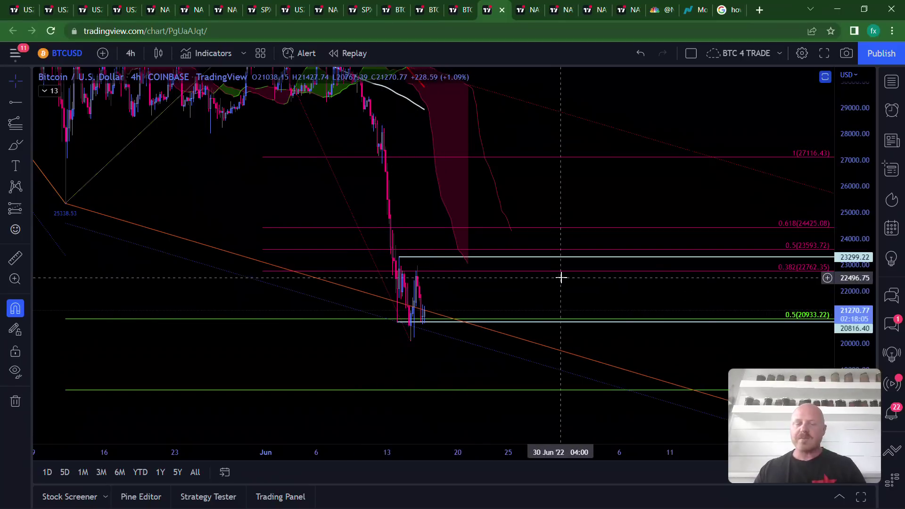
left_click_drag(595, 286, 618, 208)
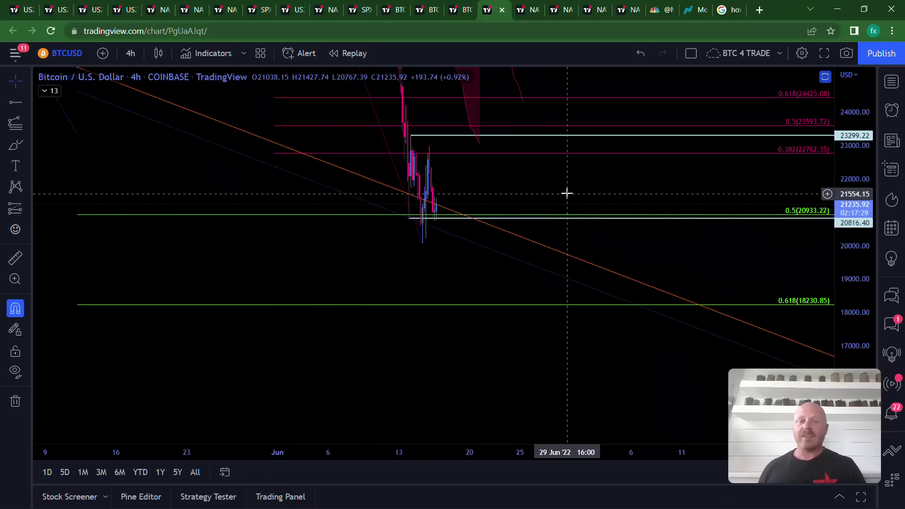
left_click_drag(568, 194, 512, 236)
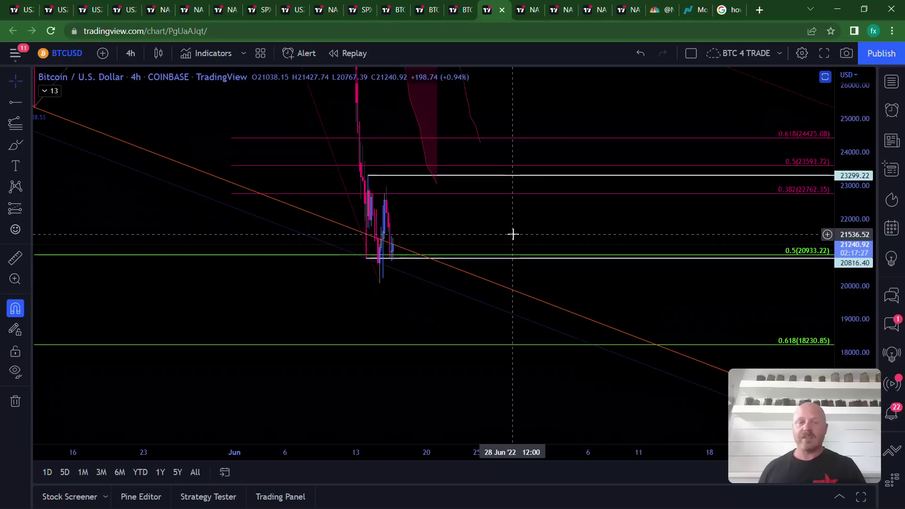